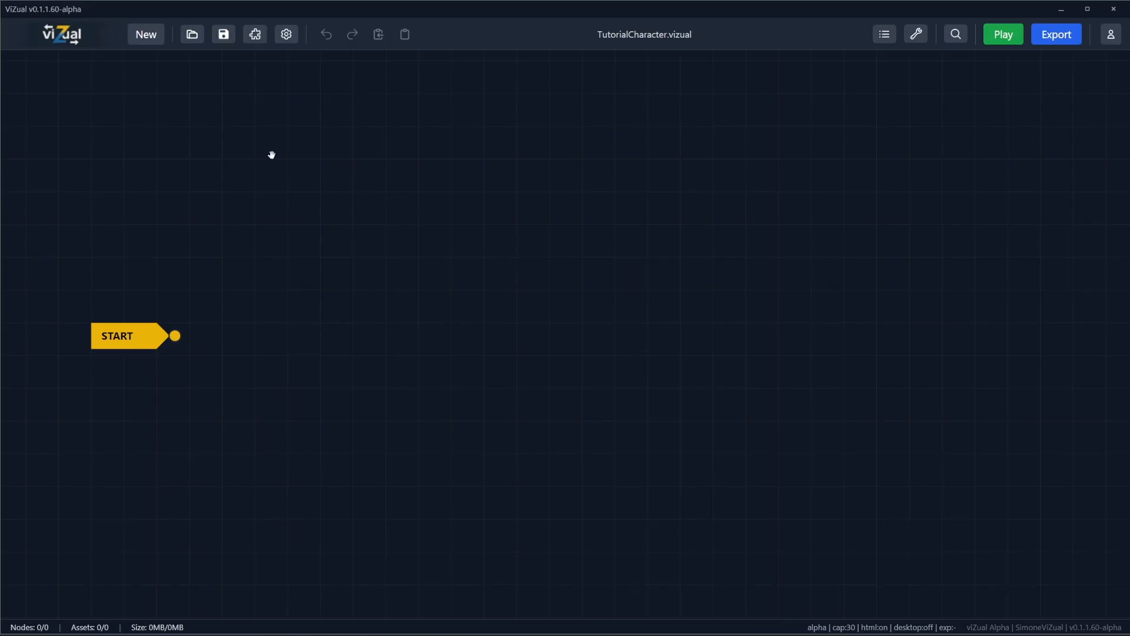
Step: Enable the Character System module in the project's module settings, keeping its Basic (No-Code) editing mode
left_click(255, 35)
left_click(416, 145)
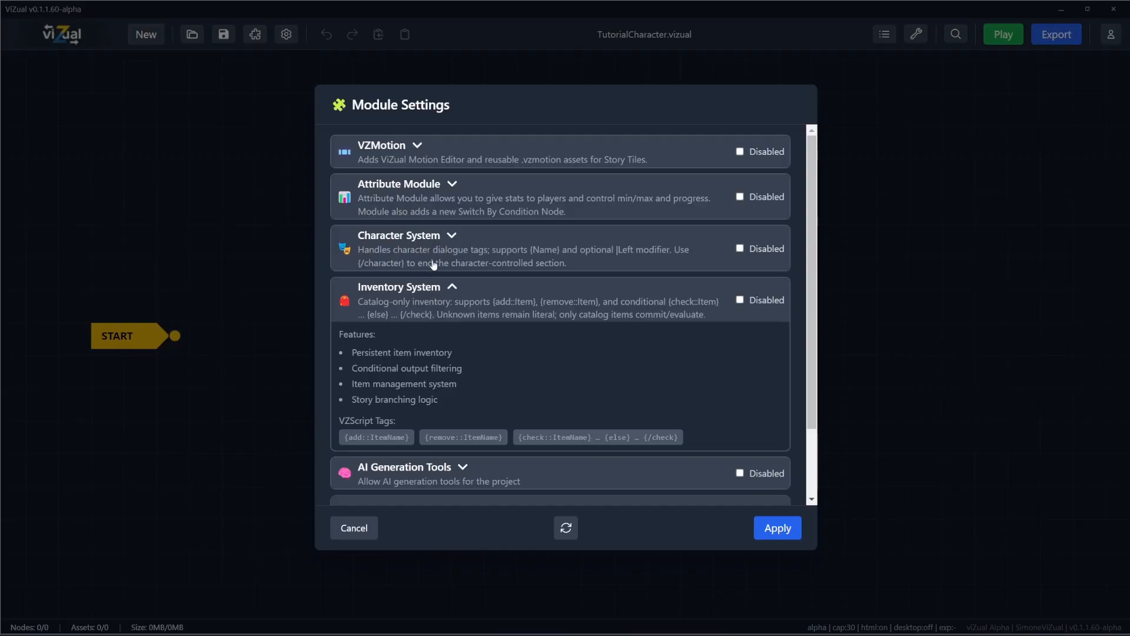
left_click(740, 248)
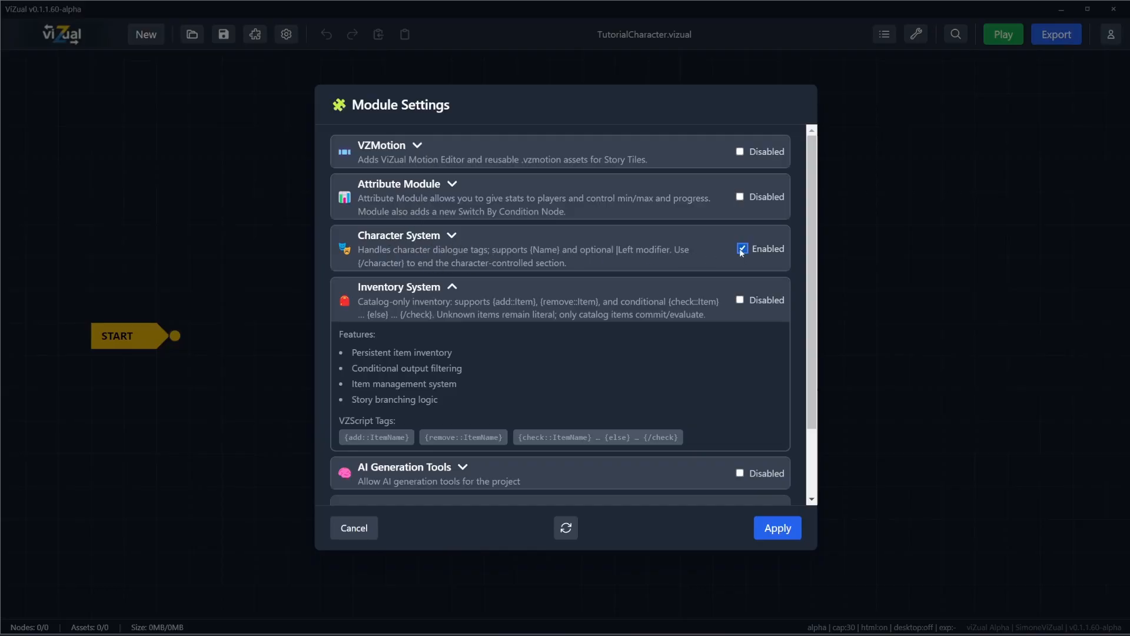
left_click(477, 236)
scroll(498, 335, "down", 3)
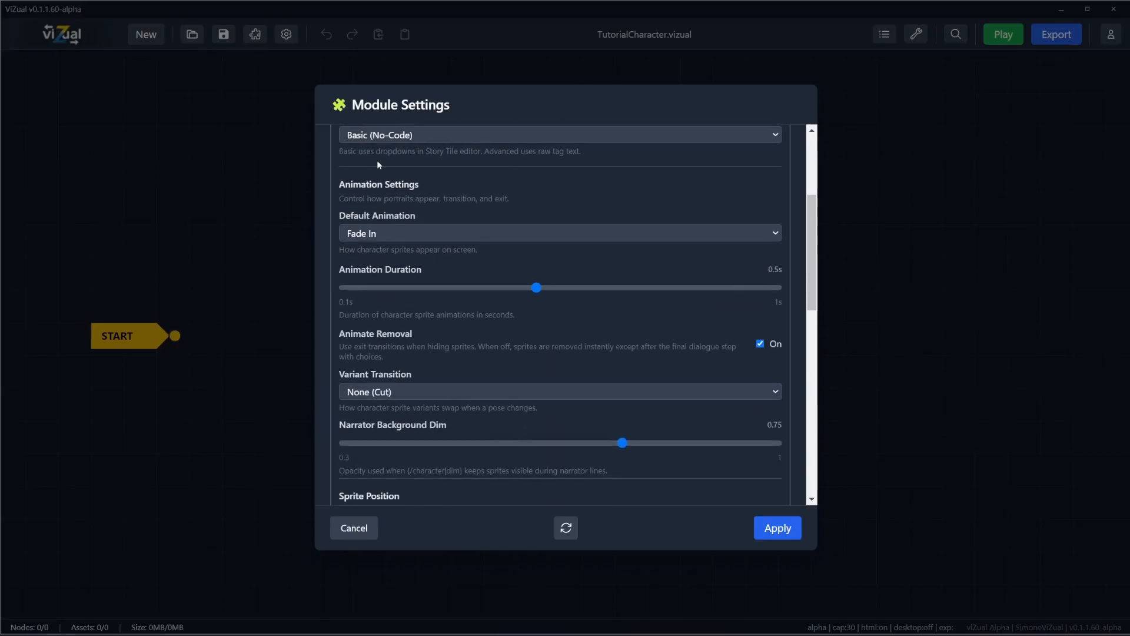
left_click(376, 140)
left_click(420, 134)
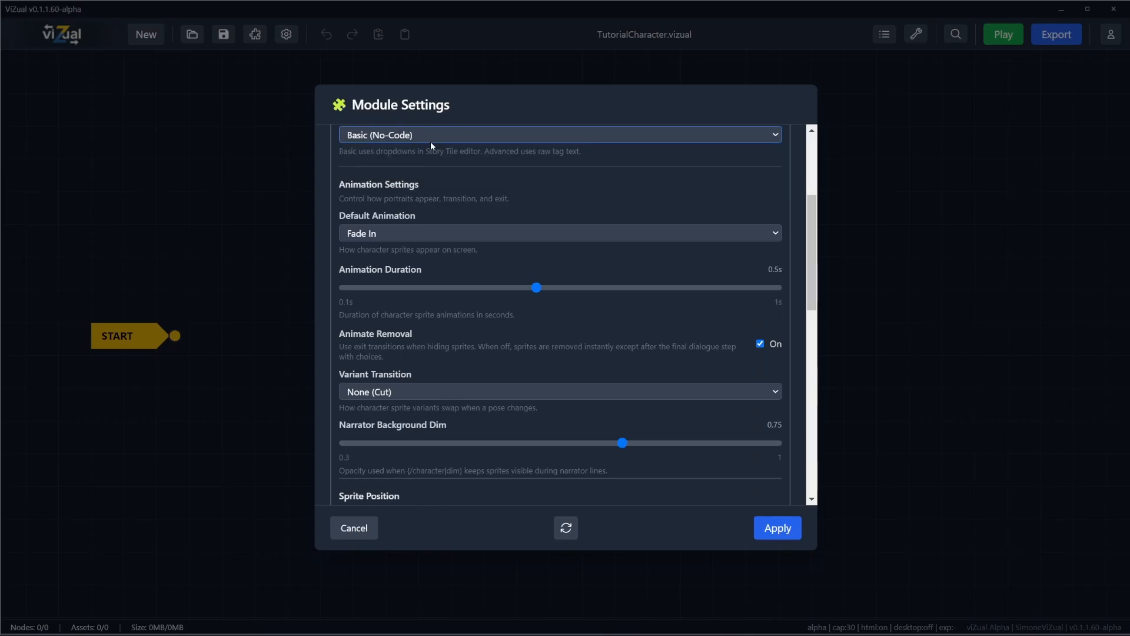
Step: Set the characters' default animation to Slide + Fade with an animation duration of 0.4 s
left_click(368, 233)
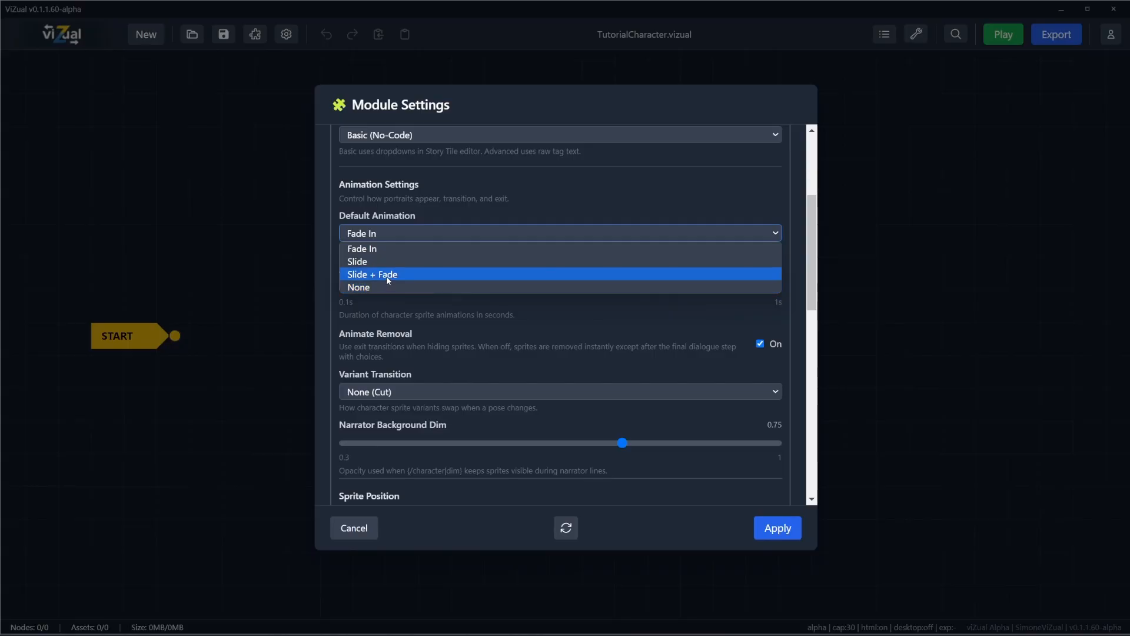
left_click(379, 275)
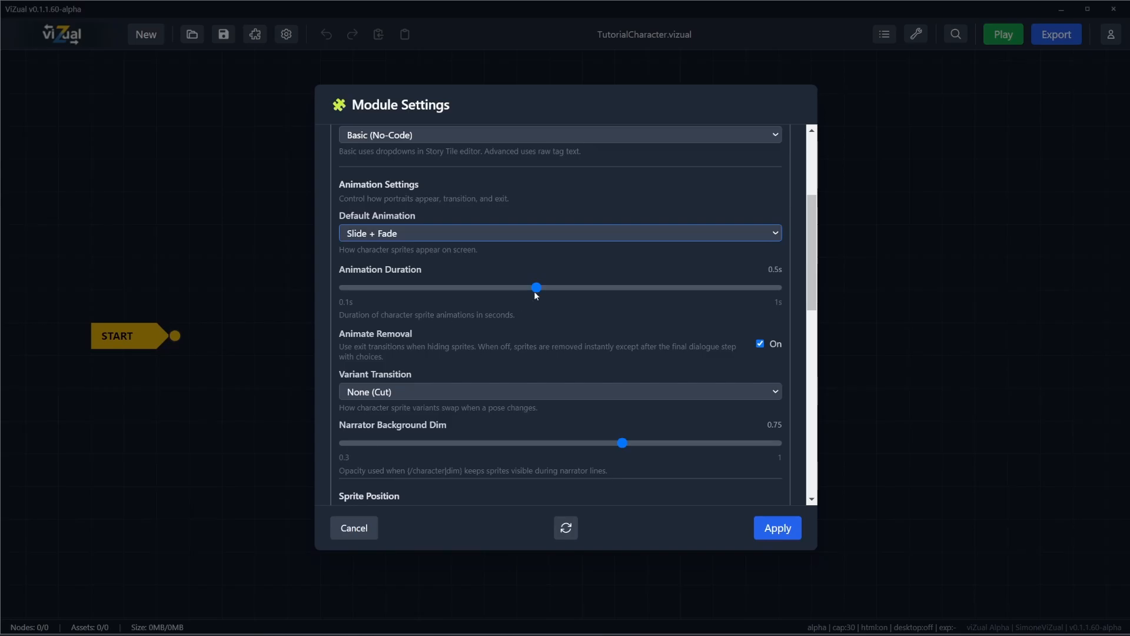
left_click_drag(534, 290, 483, 295)
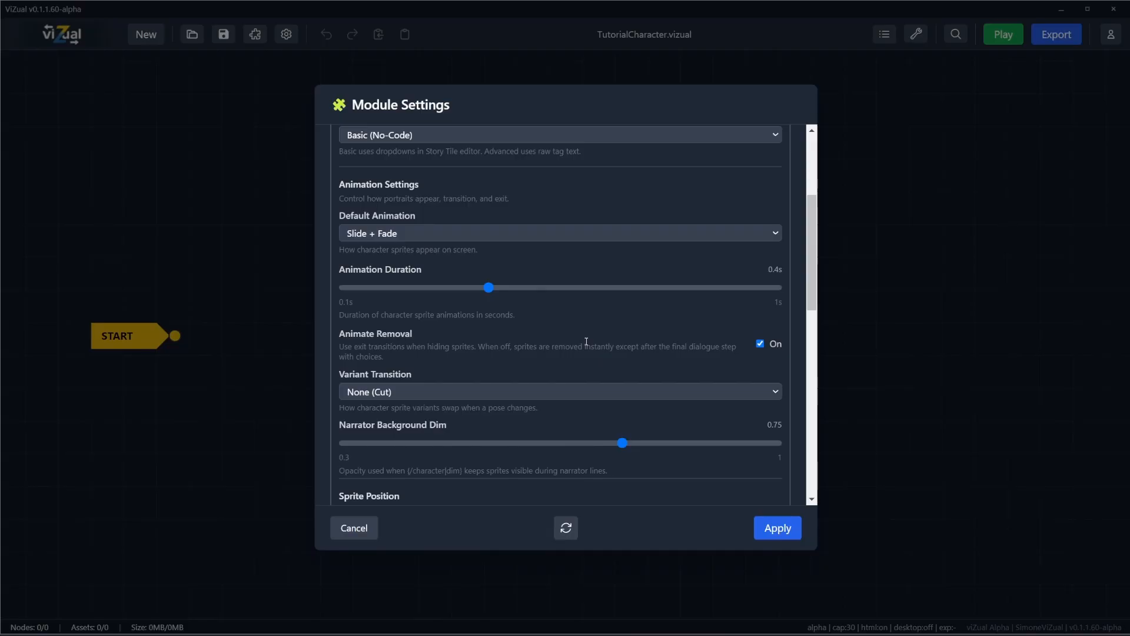
Step: Keep the variant transition at None (Cut) and set the narrator background dim to 0.5
left_click(388, 391)
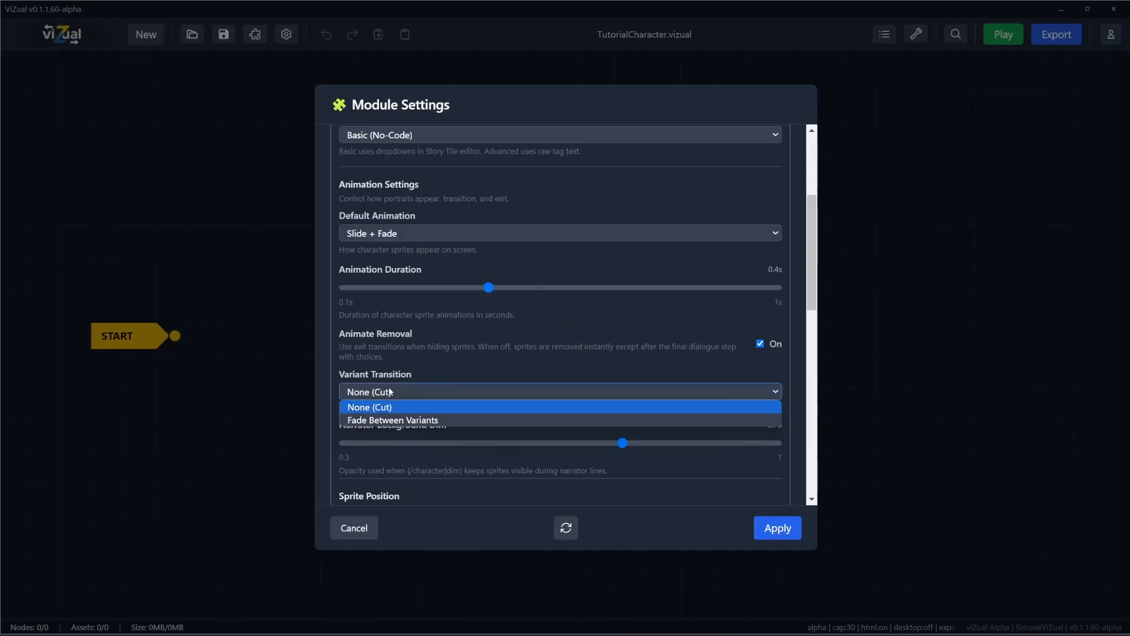
left_click(390, 391)
scroll(417, 386, "down", 2)
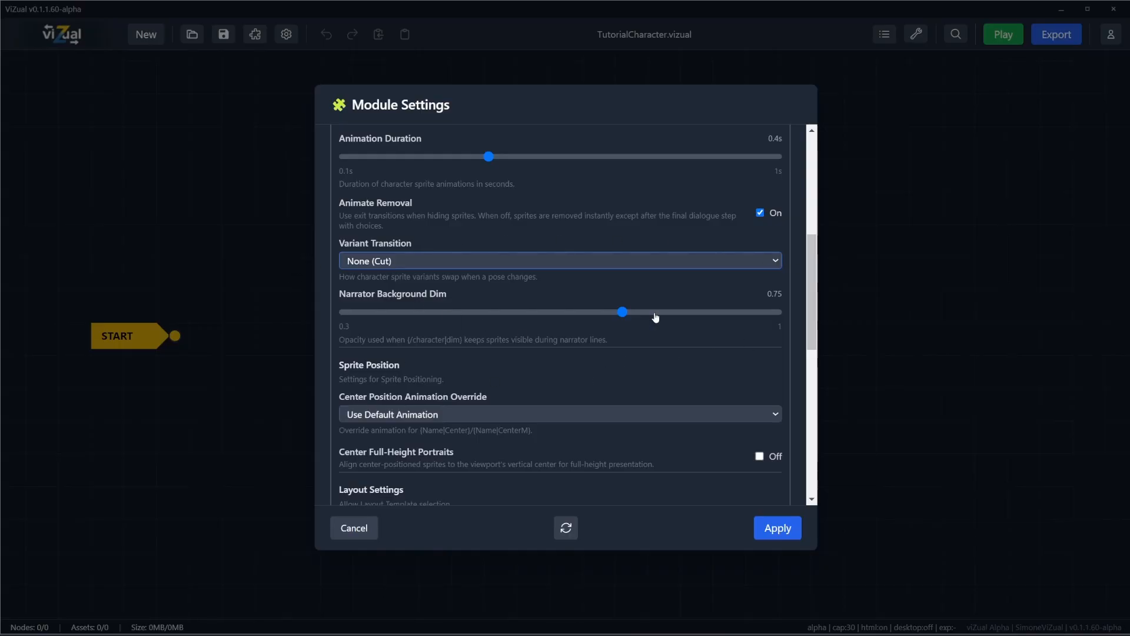
left_click_drag(622, 312, 468, 312)
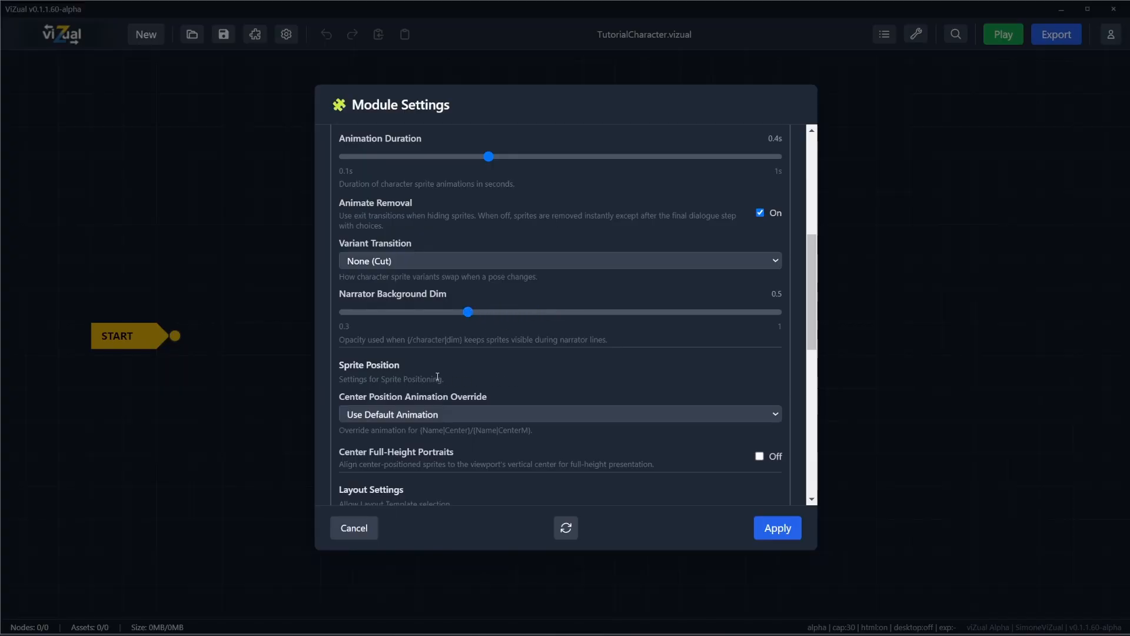
Step: Turn on Center Full-Height Portraits and override the center position animation with Fade Only, leaving the text panel style at Text Border
scroll(515, 378, "down", 2)
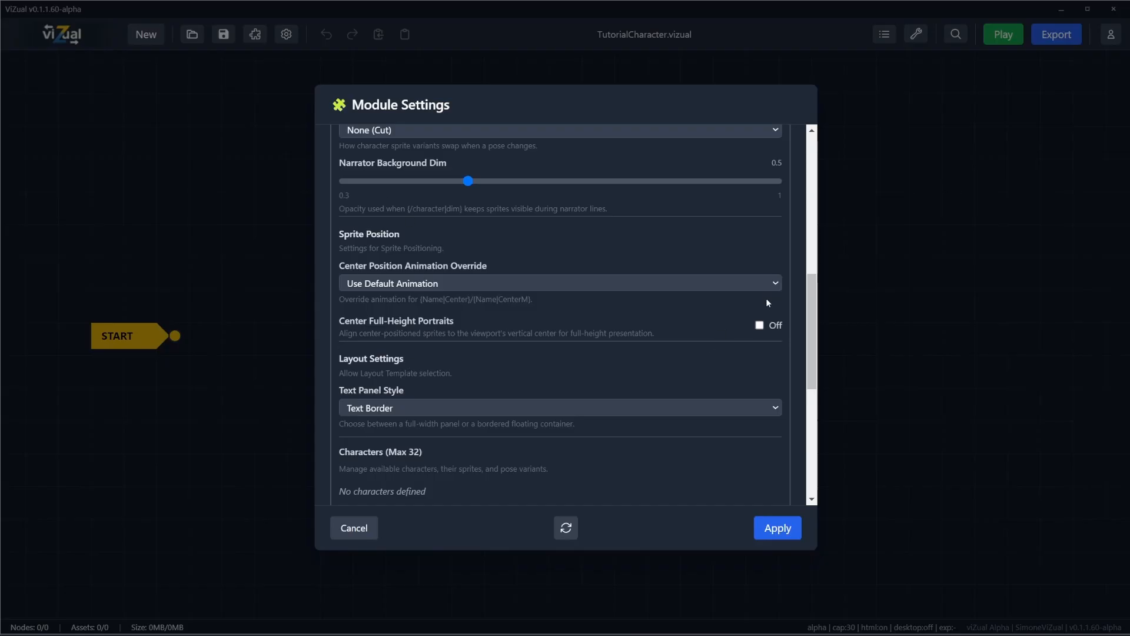
left_click(760, 325)
left_click(510, 285)
left_click(528, 259)
left_click(537, 286)
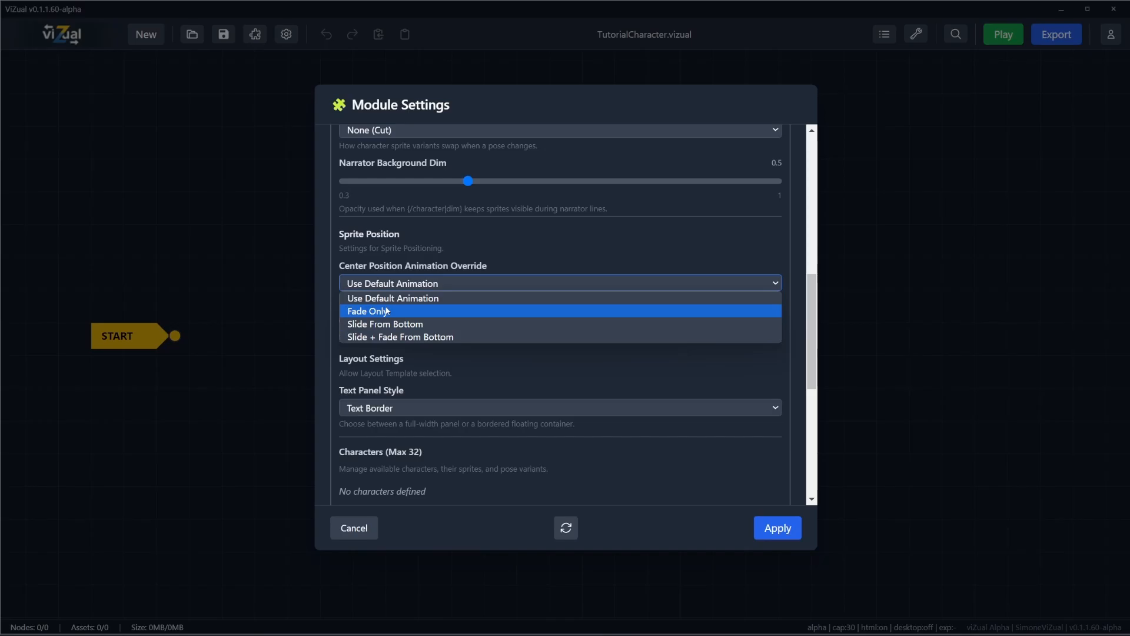
left_click(414, 313)
scroll(529, 358, "down", 3)
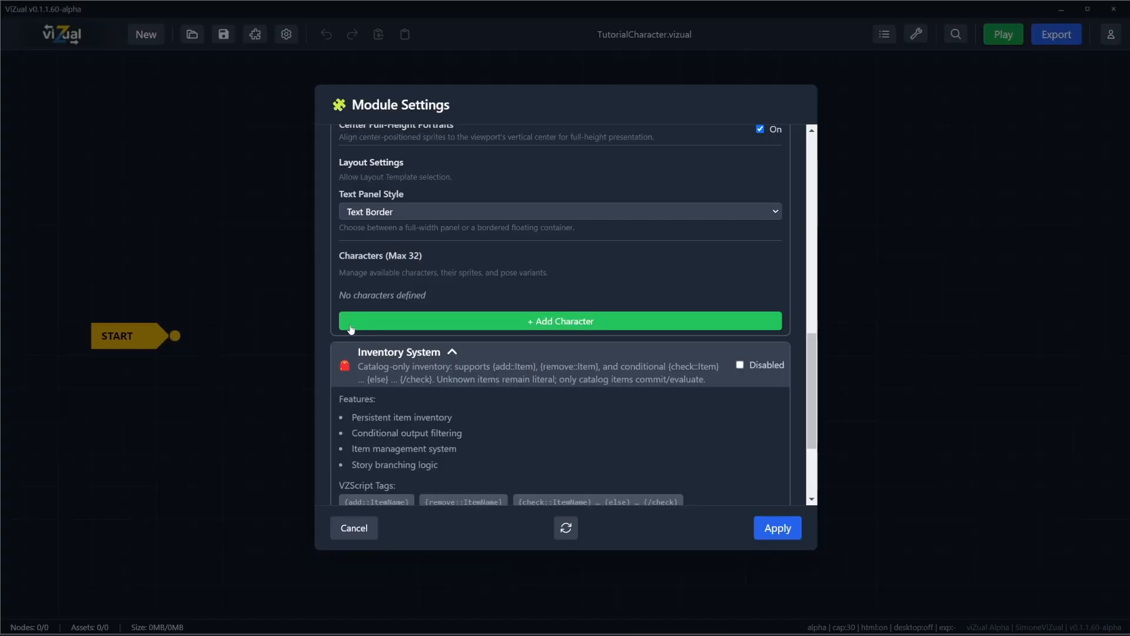
left_click(402, 206)
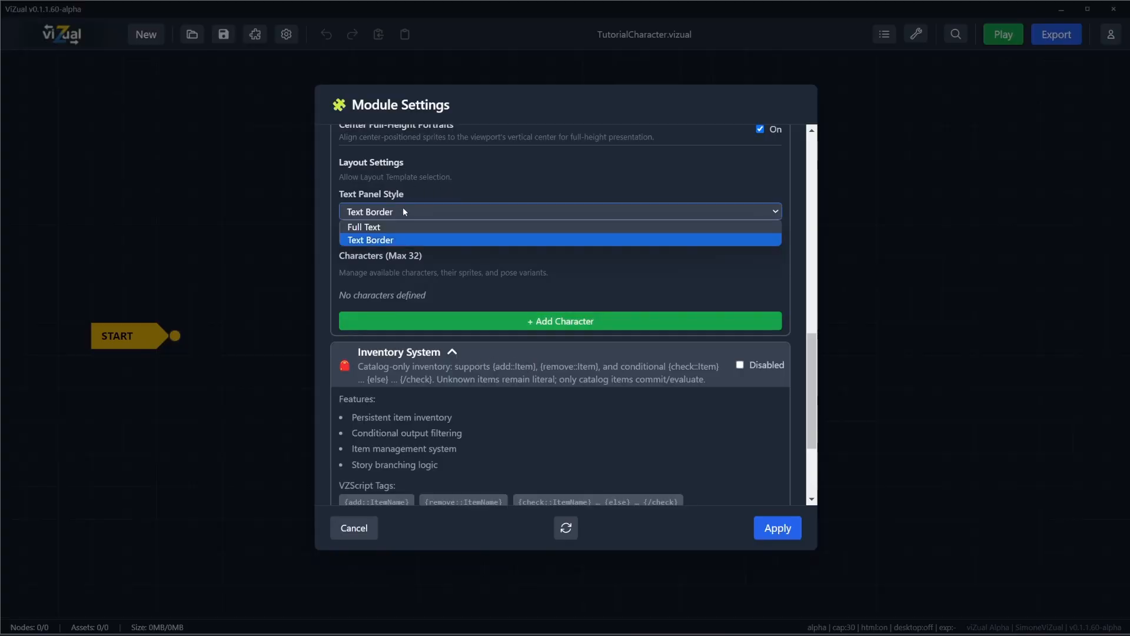
left_click(404, 206)
Step: Add a character named Lyra and assign 002c_Archer_Female_1.png as its sprite
scroll(651, 403, "up", 2)
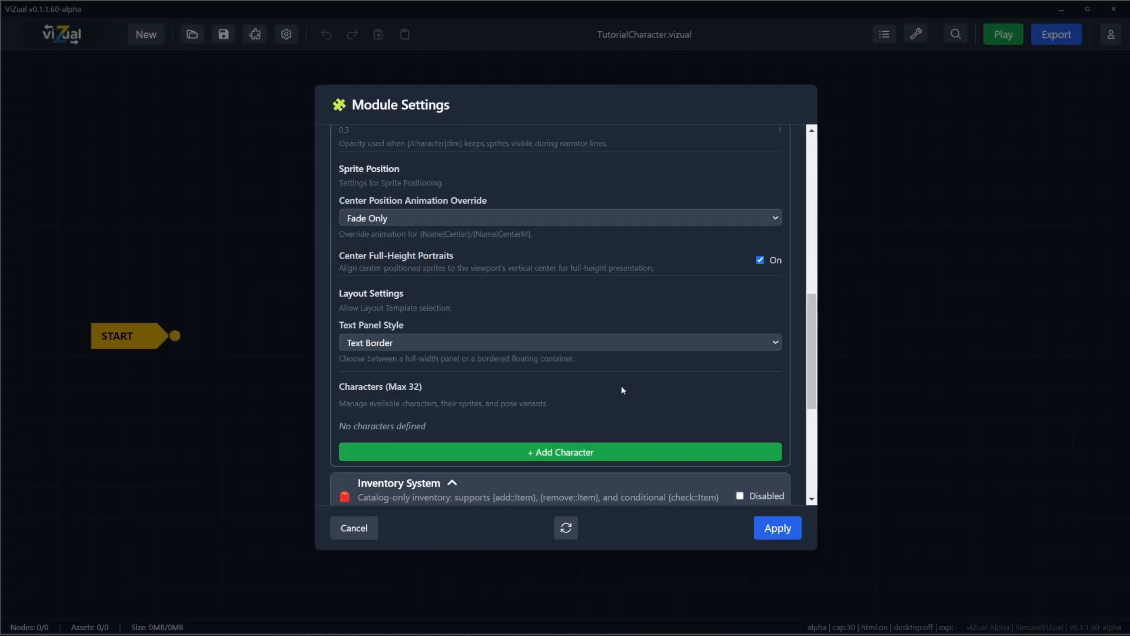
scroll(516, 420, "down", 2)
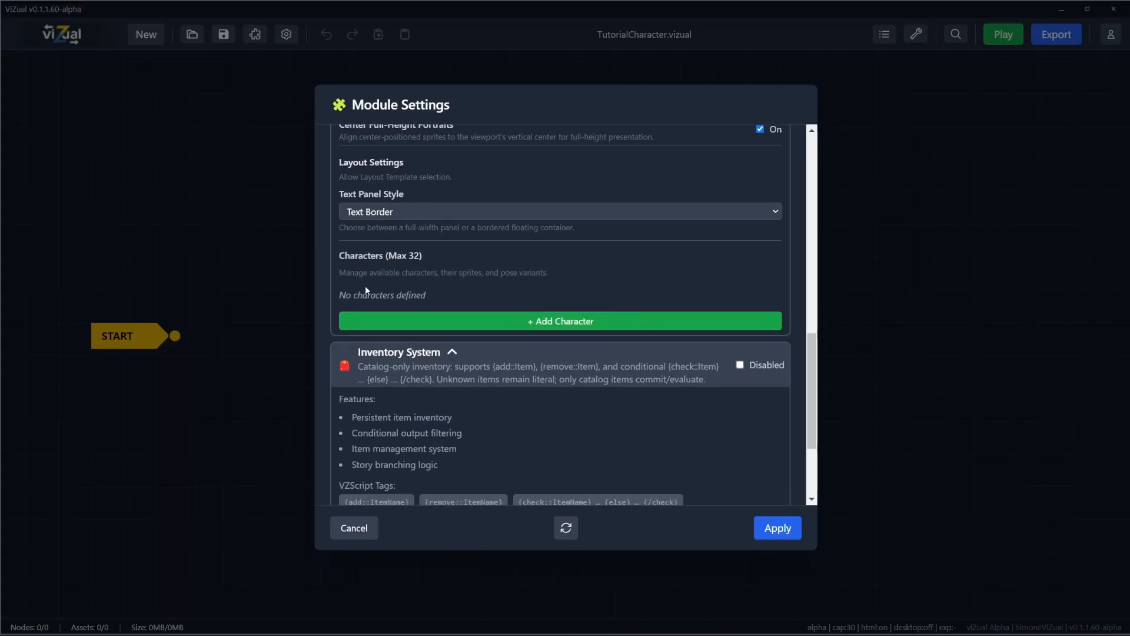
left_click(519, 322)
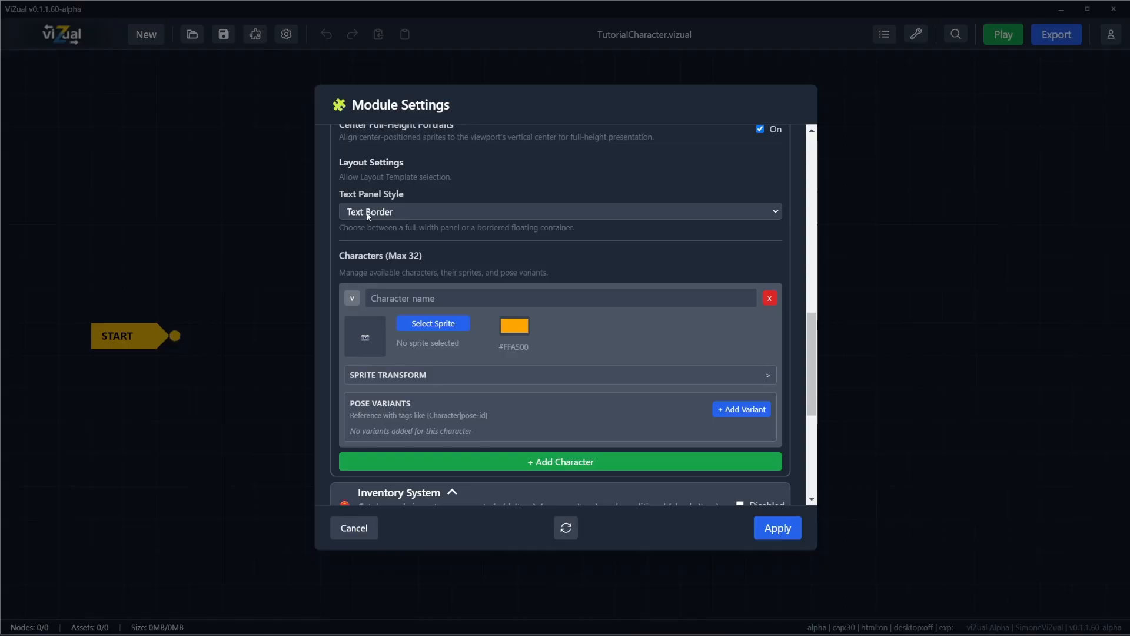
left_click(418, 295)
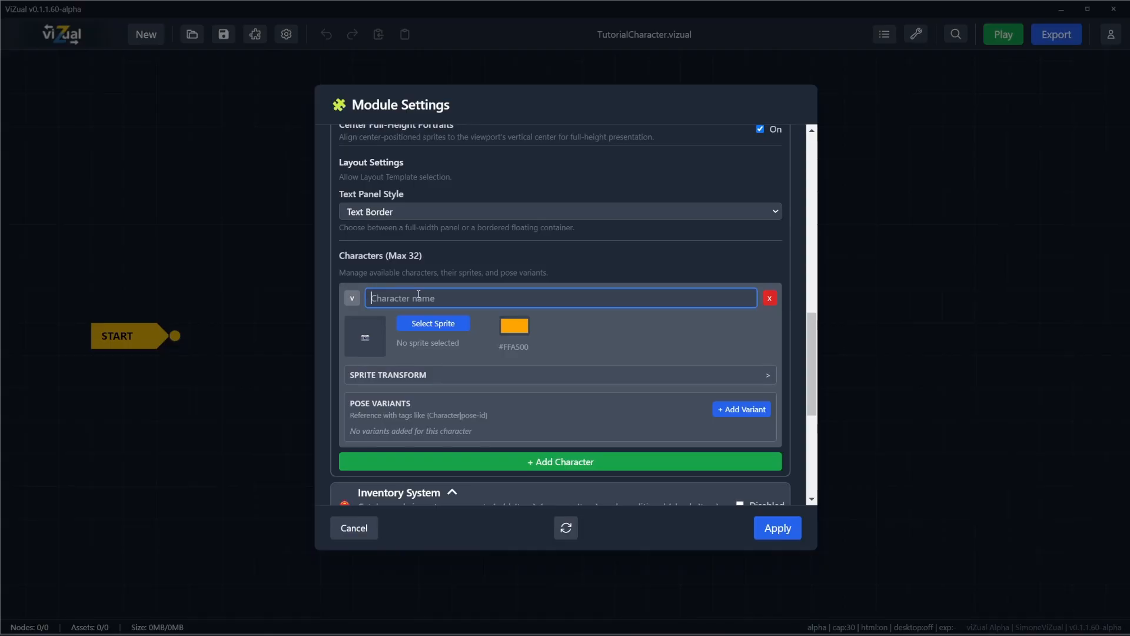
type("Lyra")
left_click(483, 266)
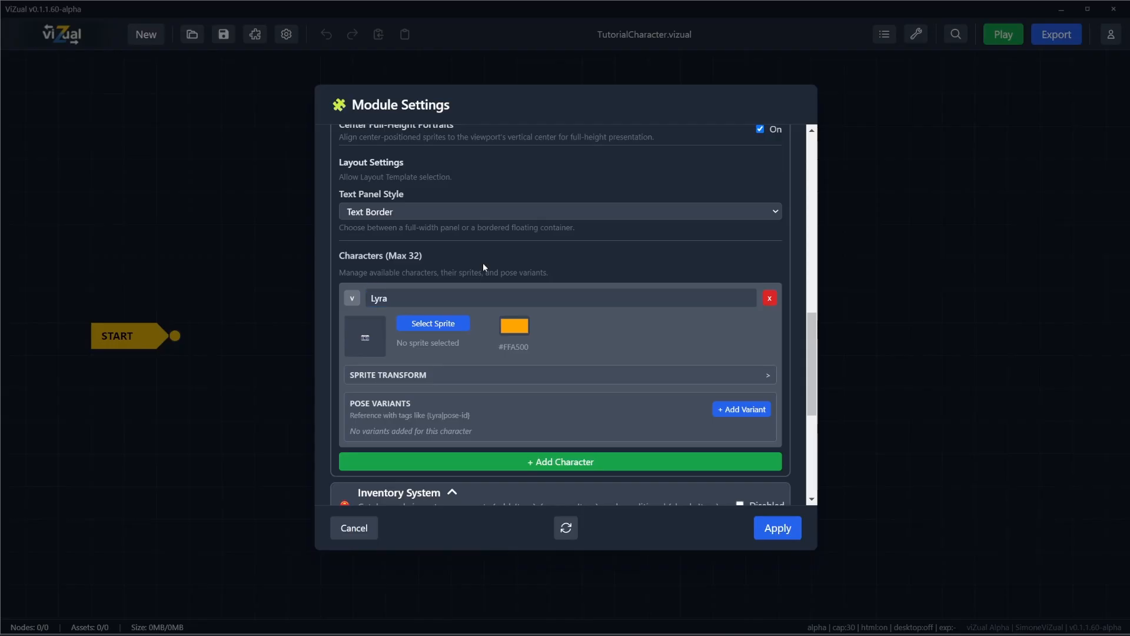
left_click(444, 326)
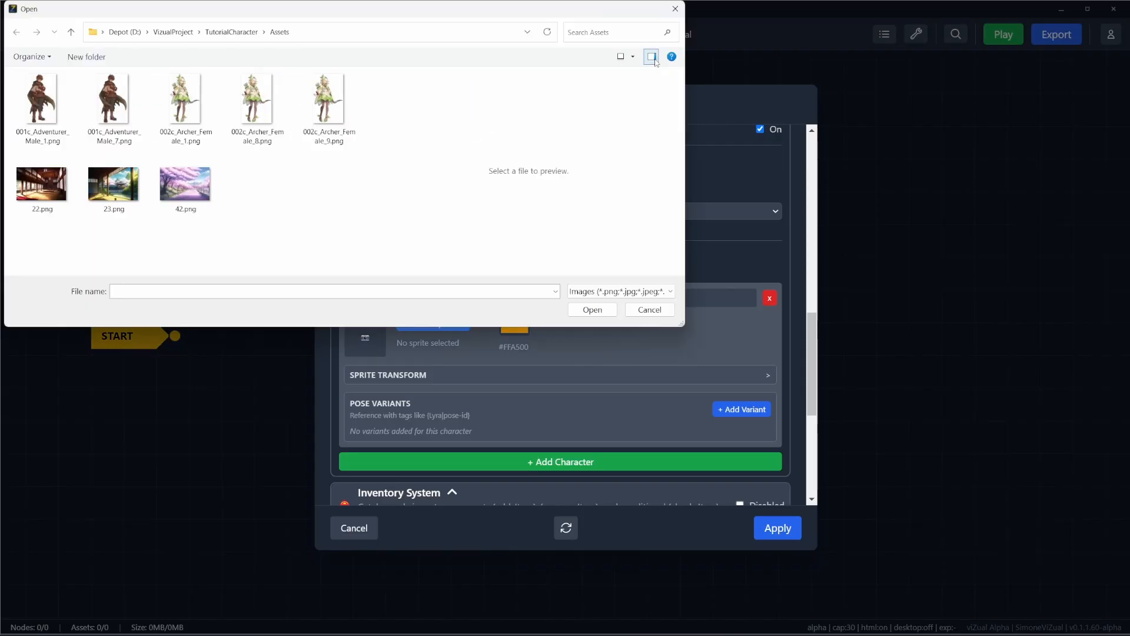
left_click(184, 99)
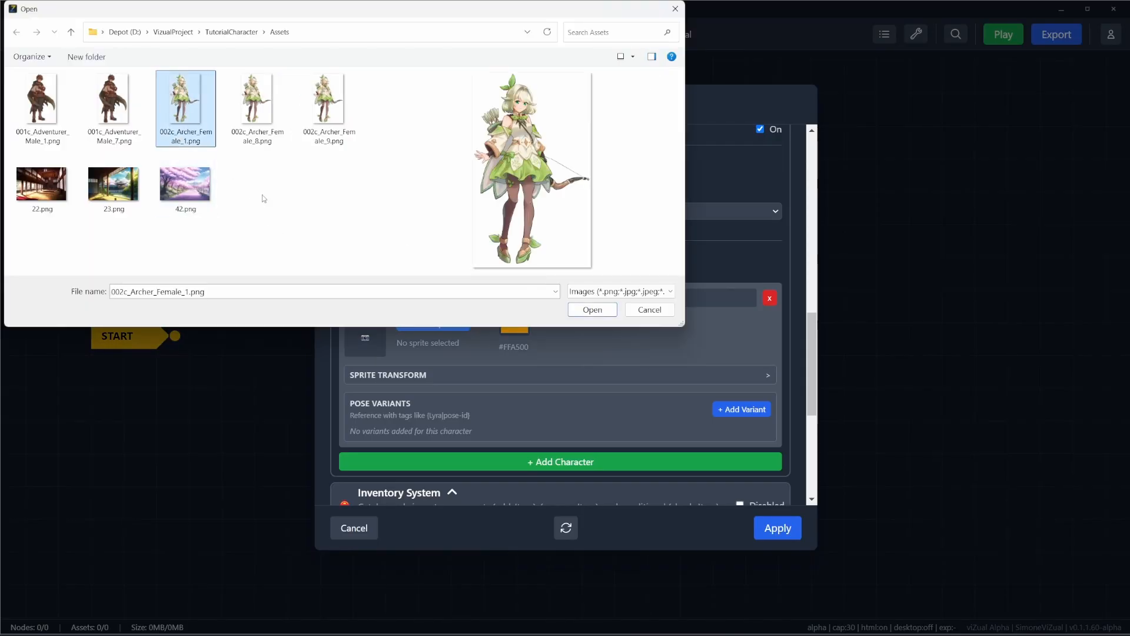
left_click(608, 310)
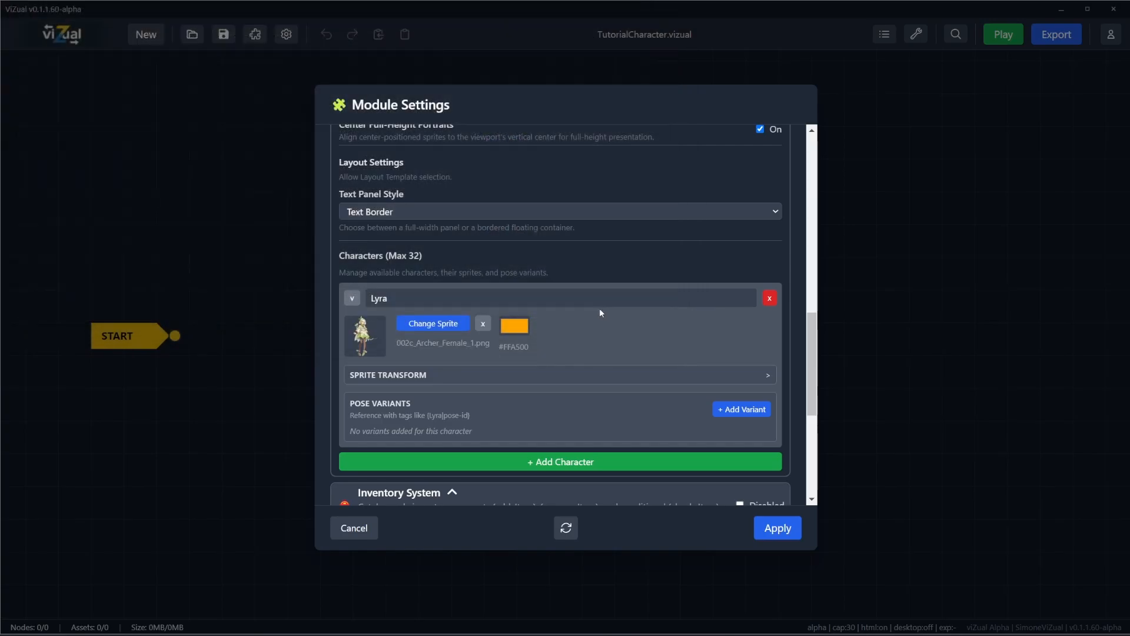
Step: Set Lyra's character color to light green #8aff92, leaving the sprite transform values as they are
left_click(430, 378)
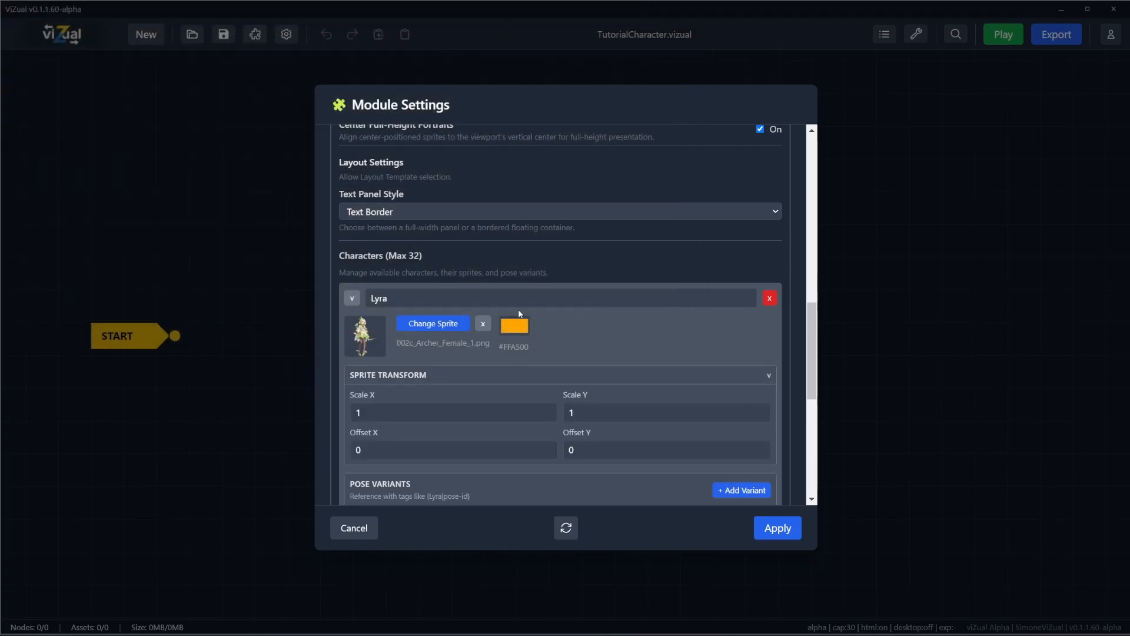
left_click(516, 331)
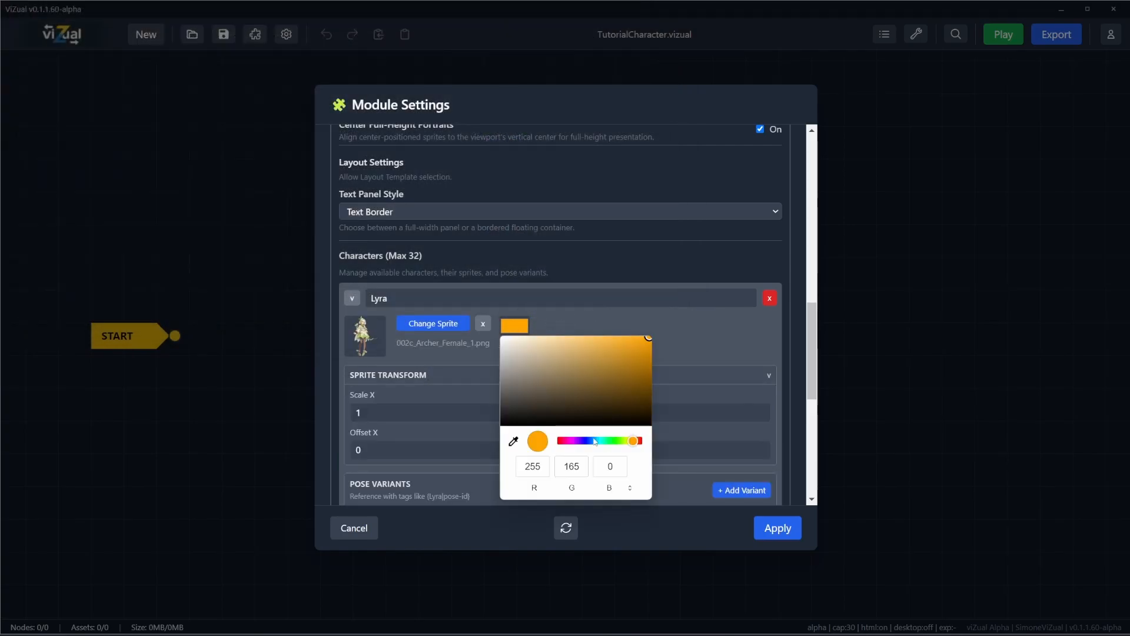
left_click_drag(637, 440, 600, 441)
left_click_drag(577, 367, 585, 312)
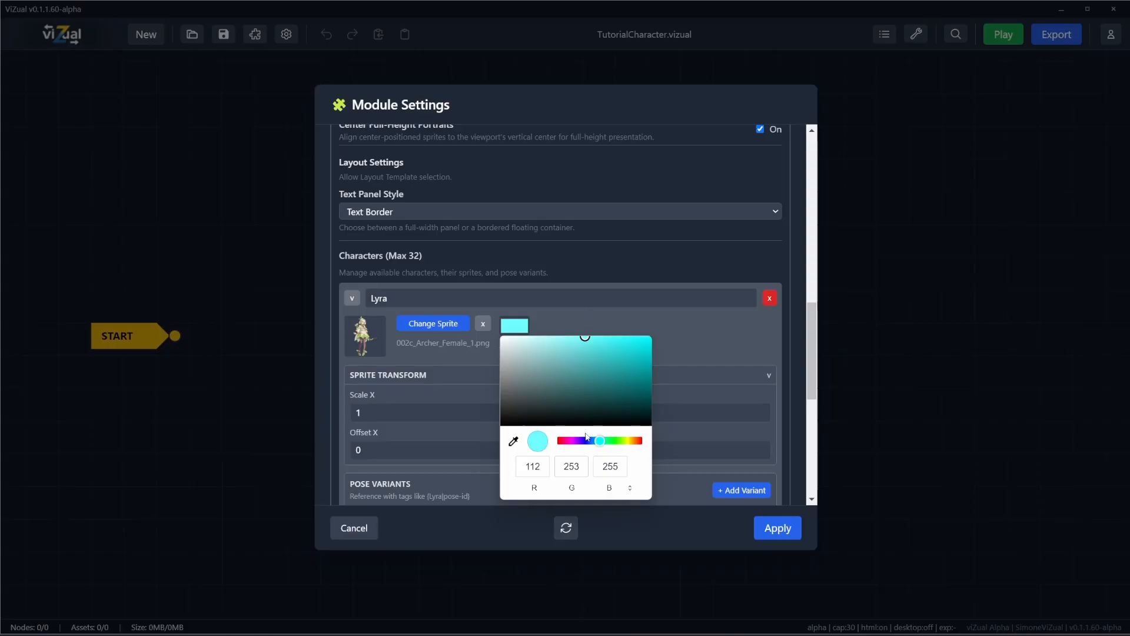
left_click_drag(600, 441, 612, 441)
left_click_drag(578, 345, 571, 335)
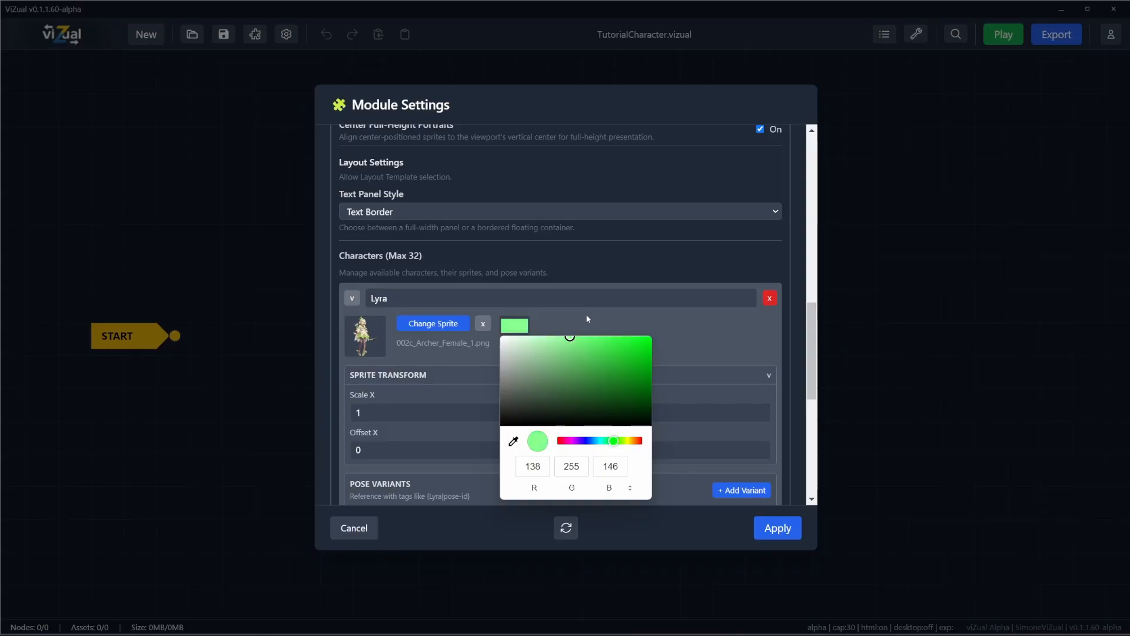
left_click(585, 316)
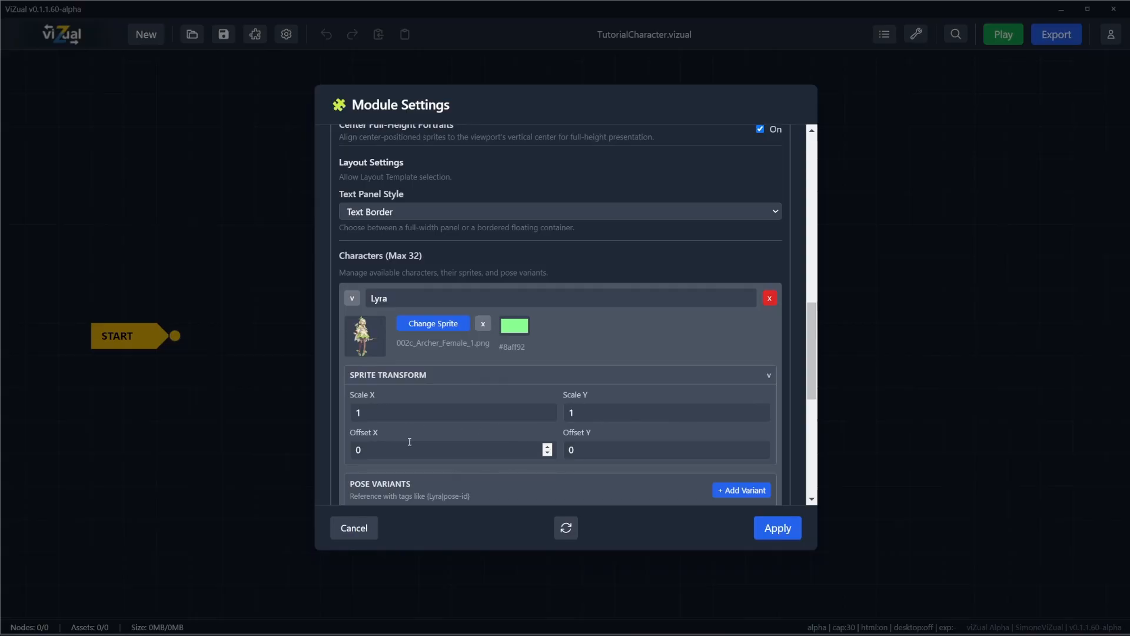
left_click(768, 380)
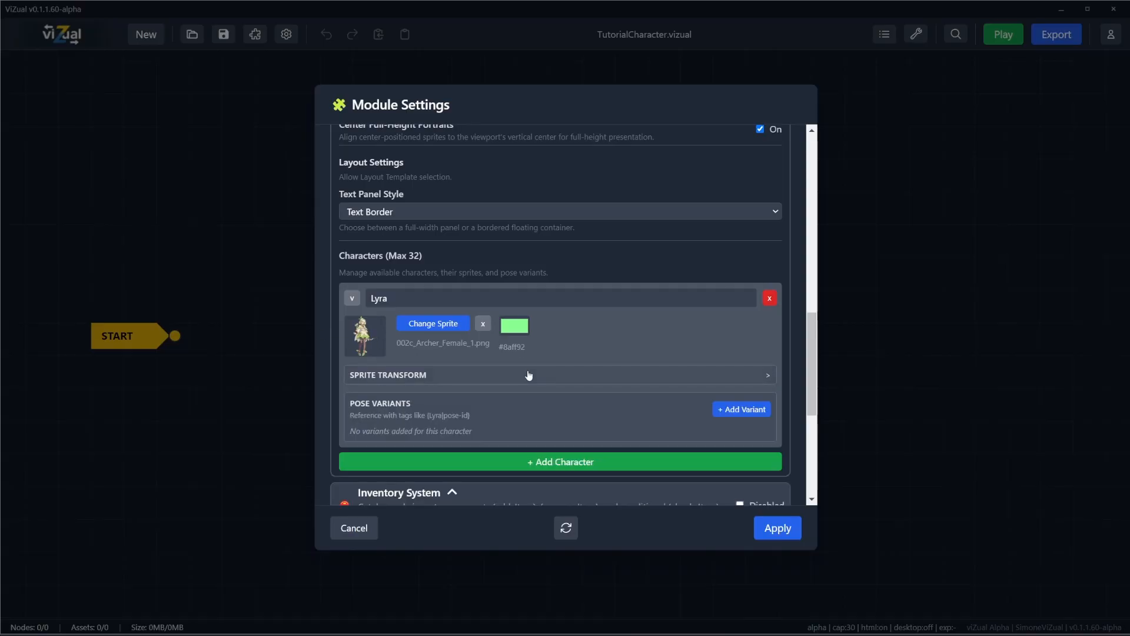
Step: Add a pose variant with the id smile to Lyra, using 002c_Archer_Female_9.png as its sprite
left_click(740, 410)
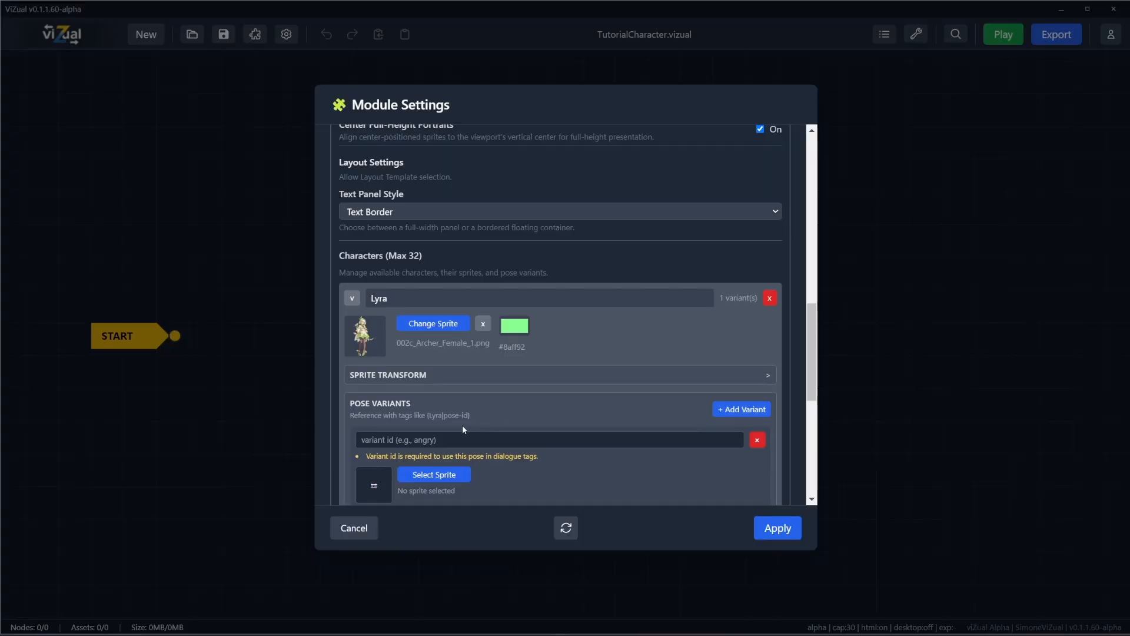
scroll(462, 425, "down", 1)
left_click(450, 374)
type("smile")
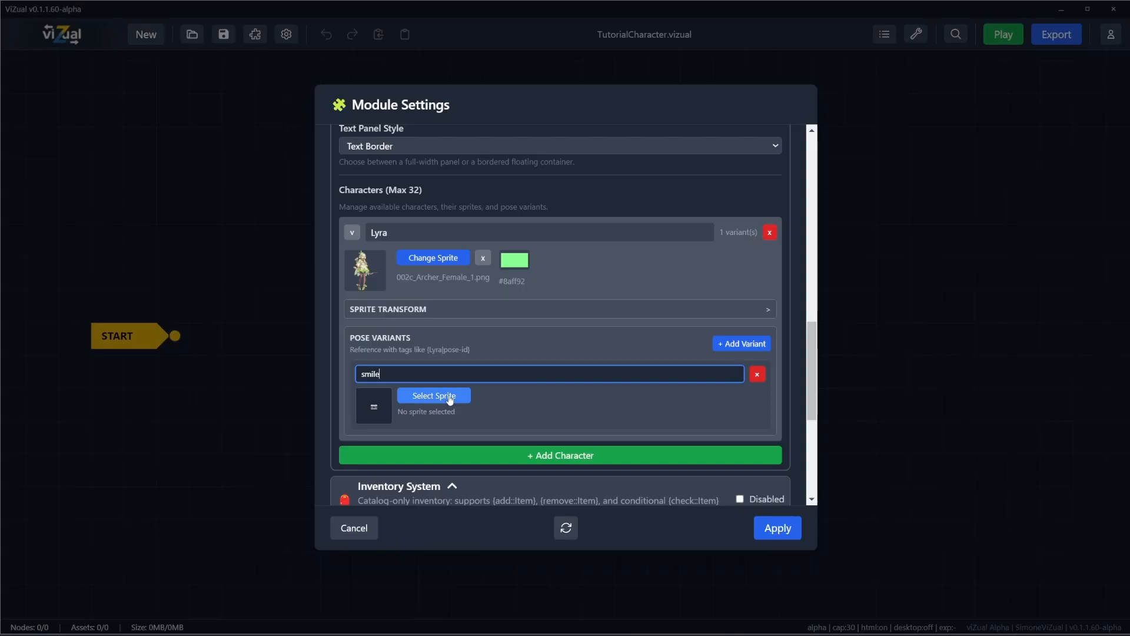
left_click(450, 397)
left_click(256, 122)
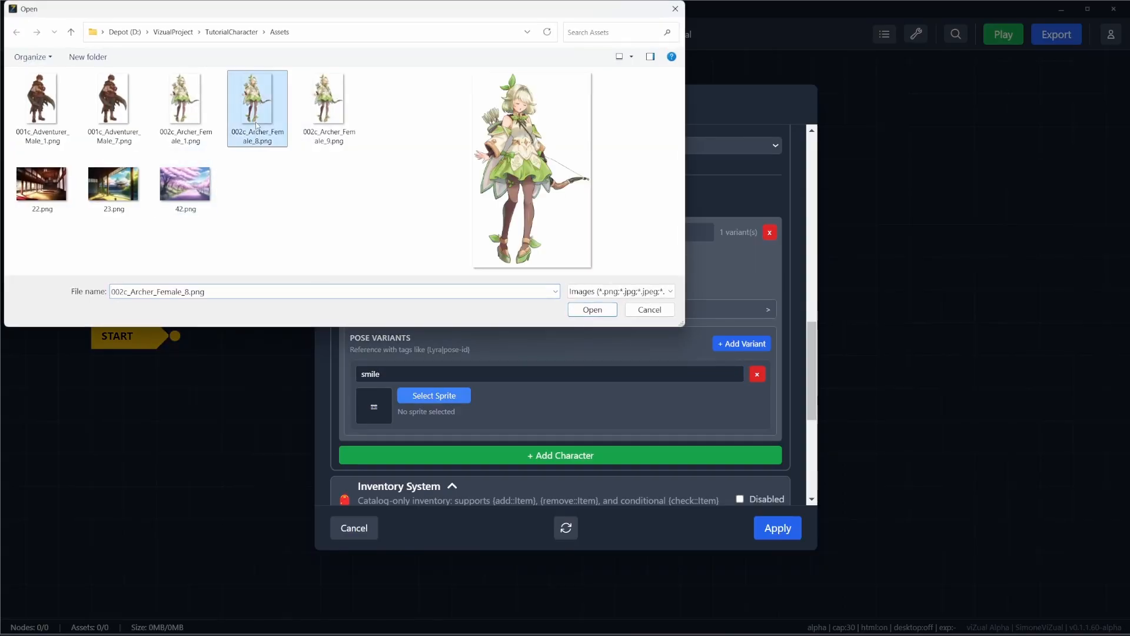
left_click(327, 109)
left_click(598, 312)
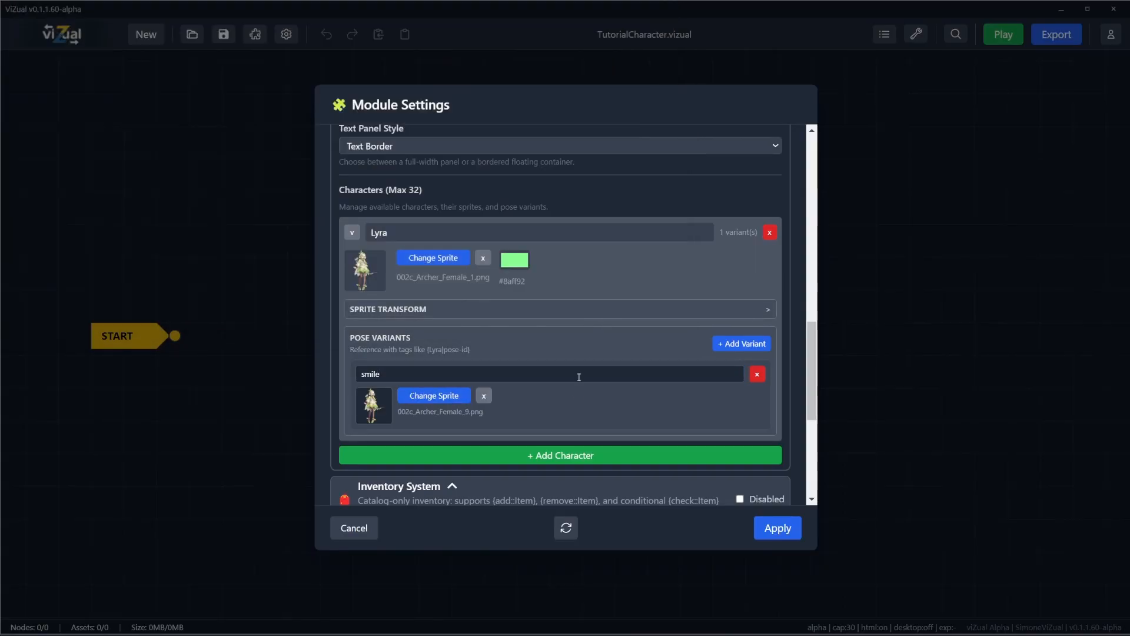
Step: Add a second character named Ren and assign 001c_Adventurer_Male_1.png as its sprite
scroll(569, 383, "down", 3)
left_click(463, 325)
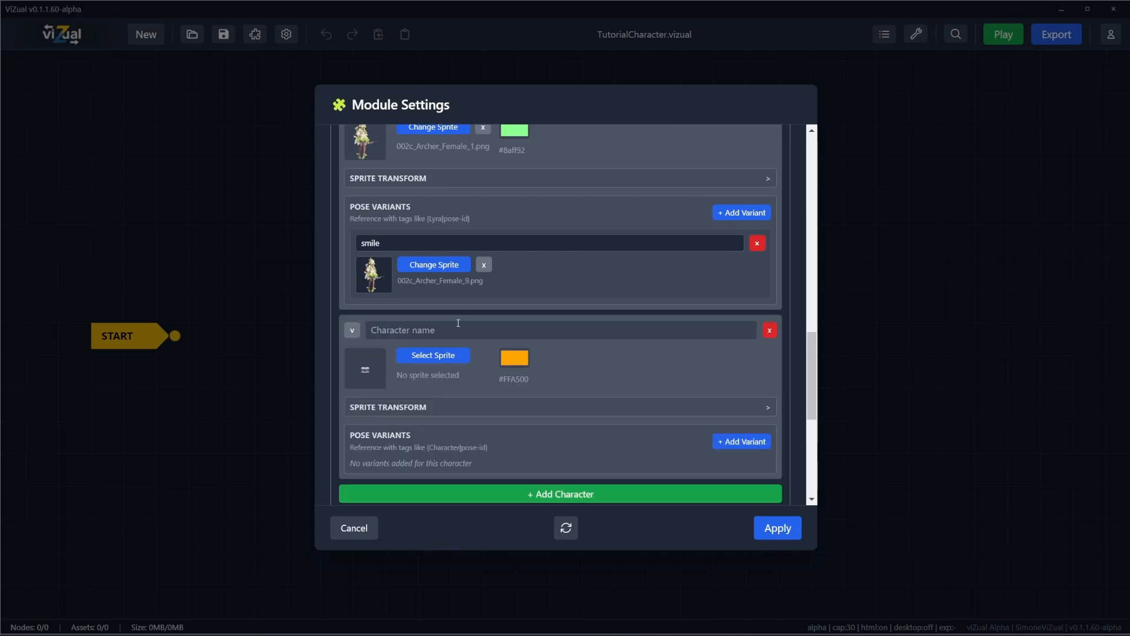
left_click(418, 331)
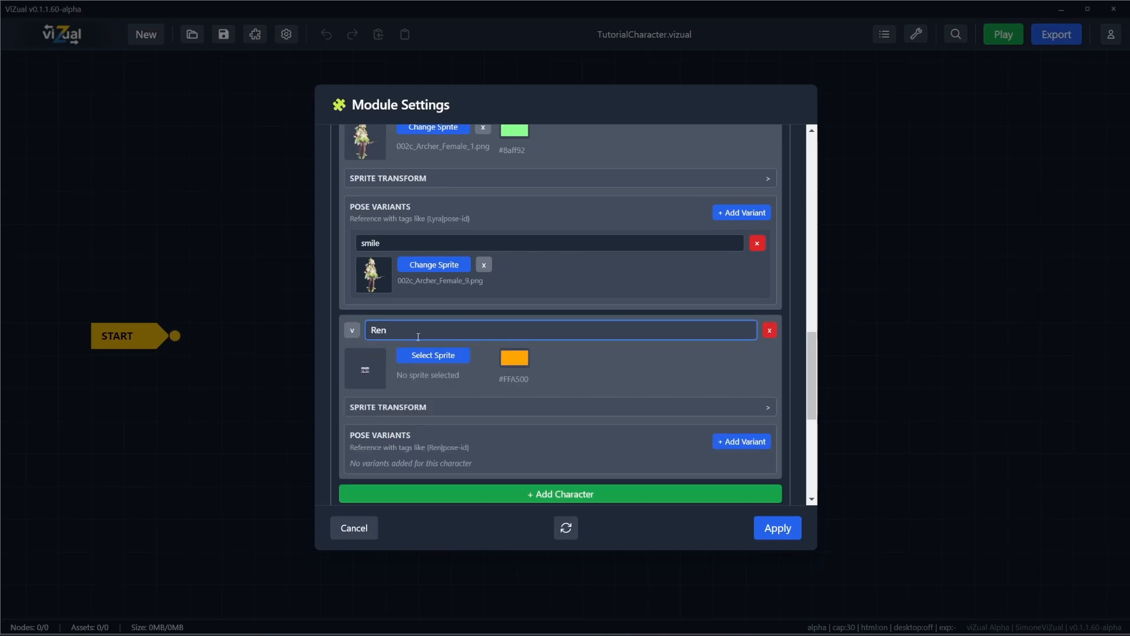
left_click(437, 356)
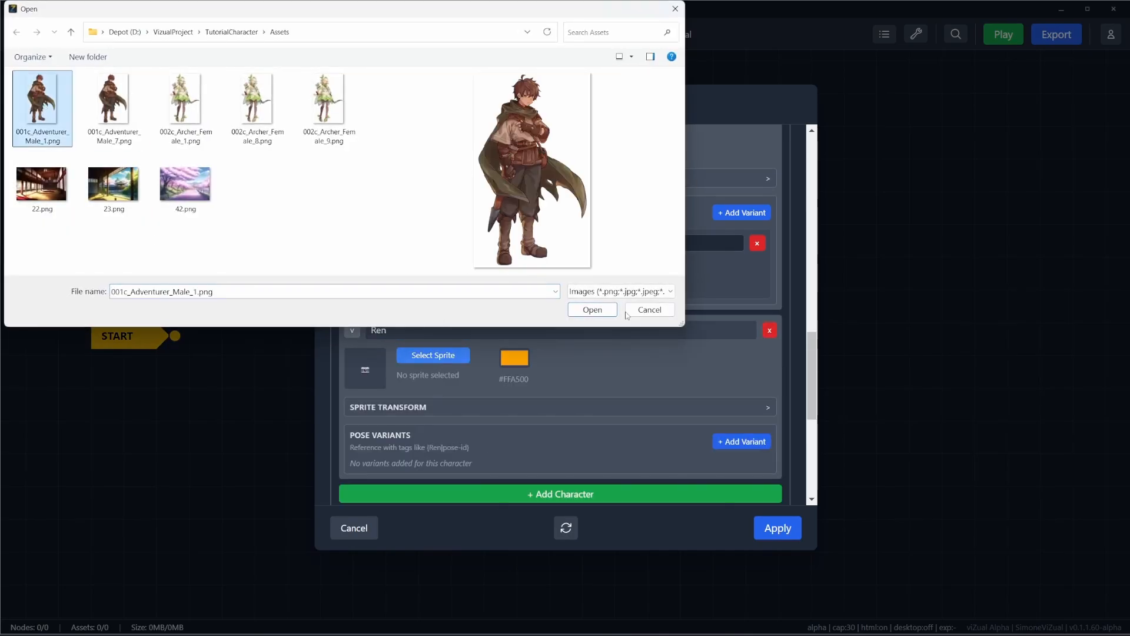
left_click(592, 309)
scroll(434, 422, "down", 3)
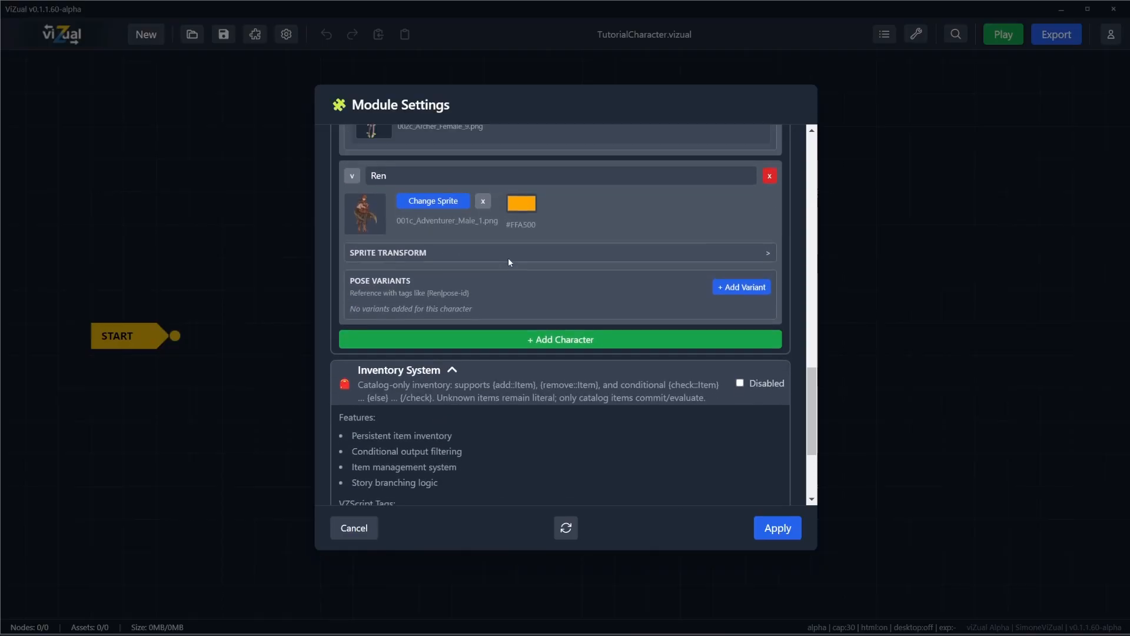
Step: Add a pose variant with the id shy to Ren, using 001c_Adventurer_Male_7.png as its sprite
scroll(507, 257, "up", 3)
left_click(521, 292)
left_click(631, 282)
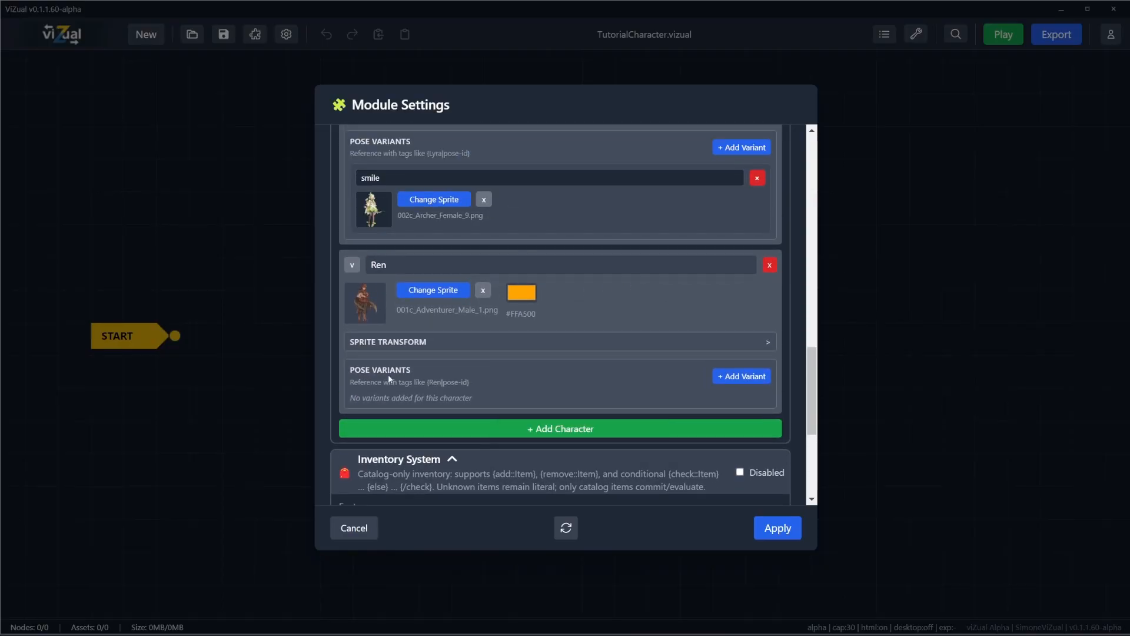
left_click(740, 376)
left_click(428, 407)
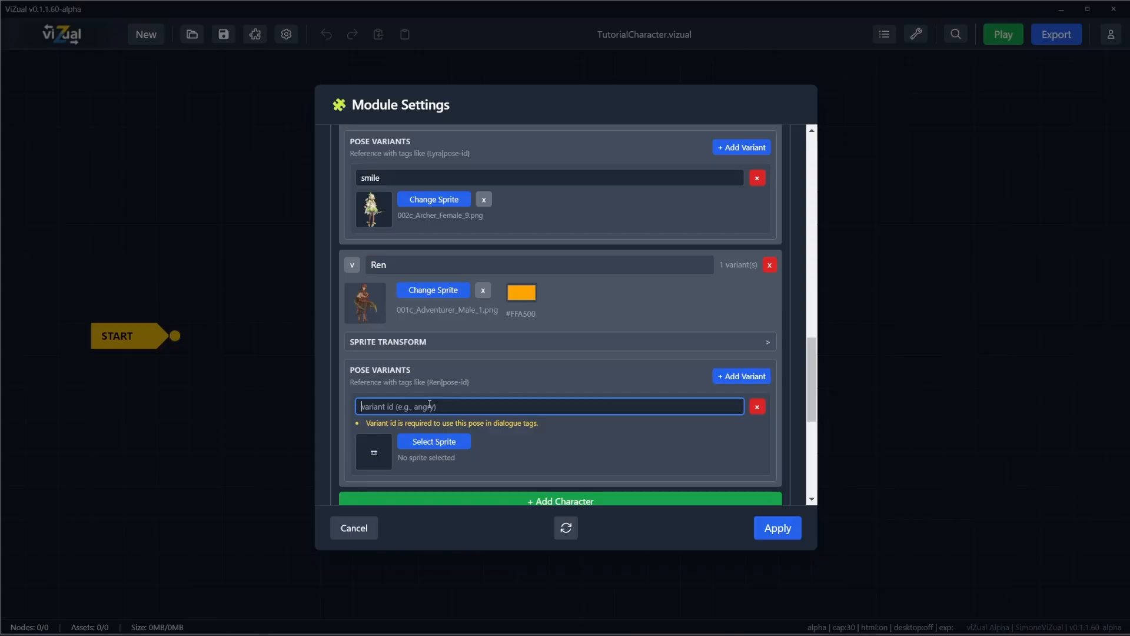
type("shy")
left_click(434, 428)
left_click(91, 80)
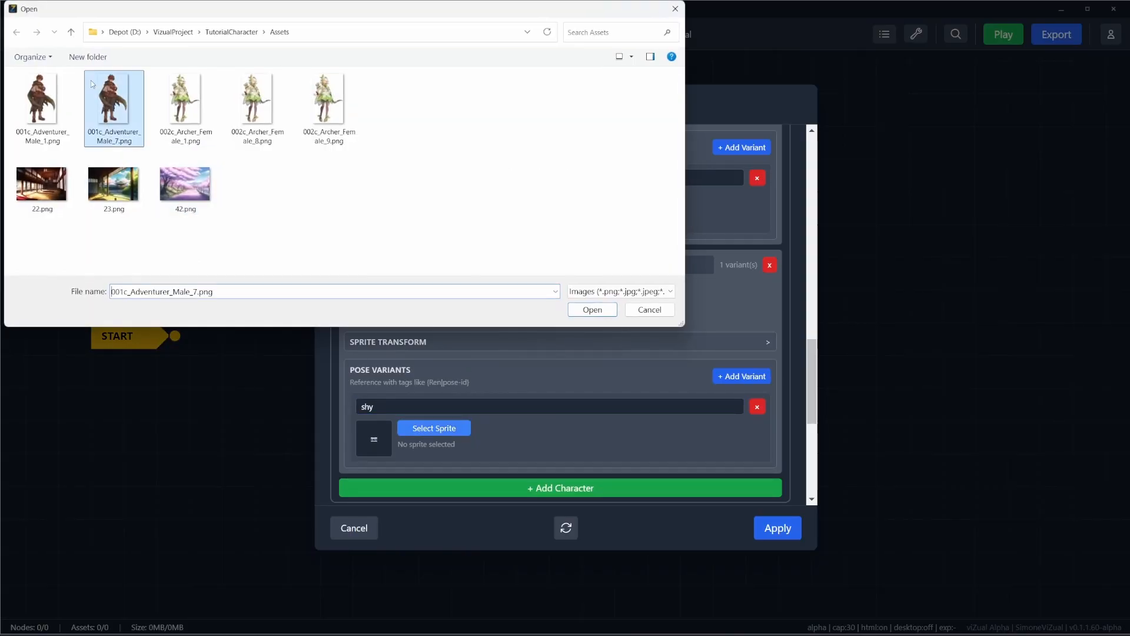
left_click(601, 310)
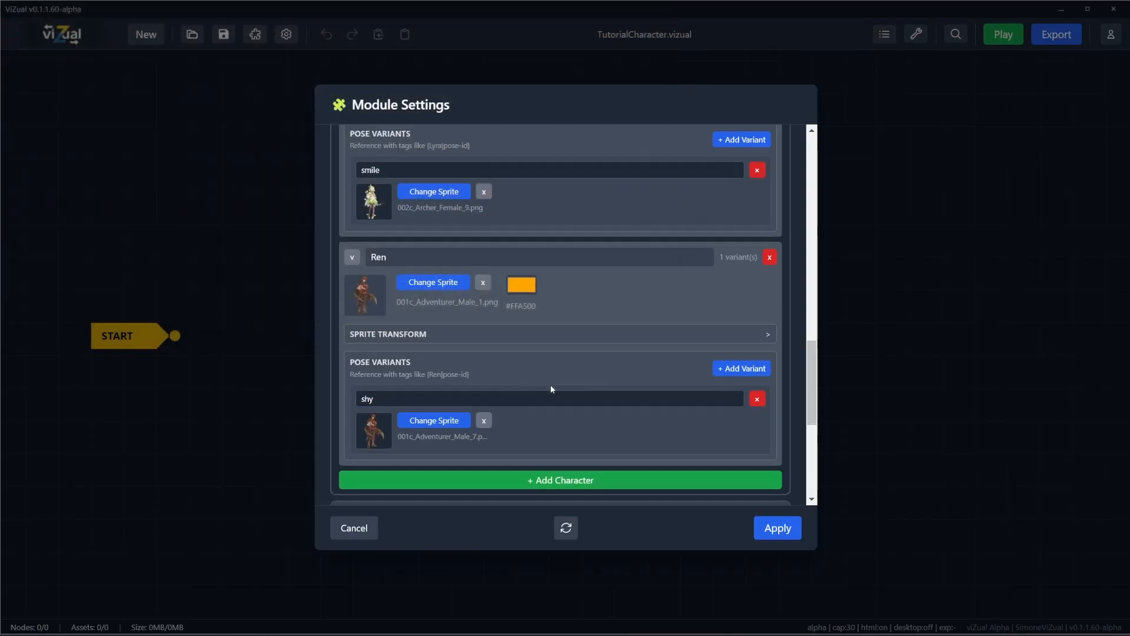
Step: Review the settings of both characters and apply the module settings
scroll(550, 384, "down", 2)
scroll(589, 382, "up", 4)
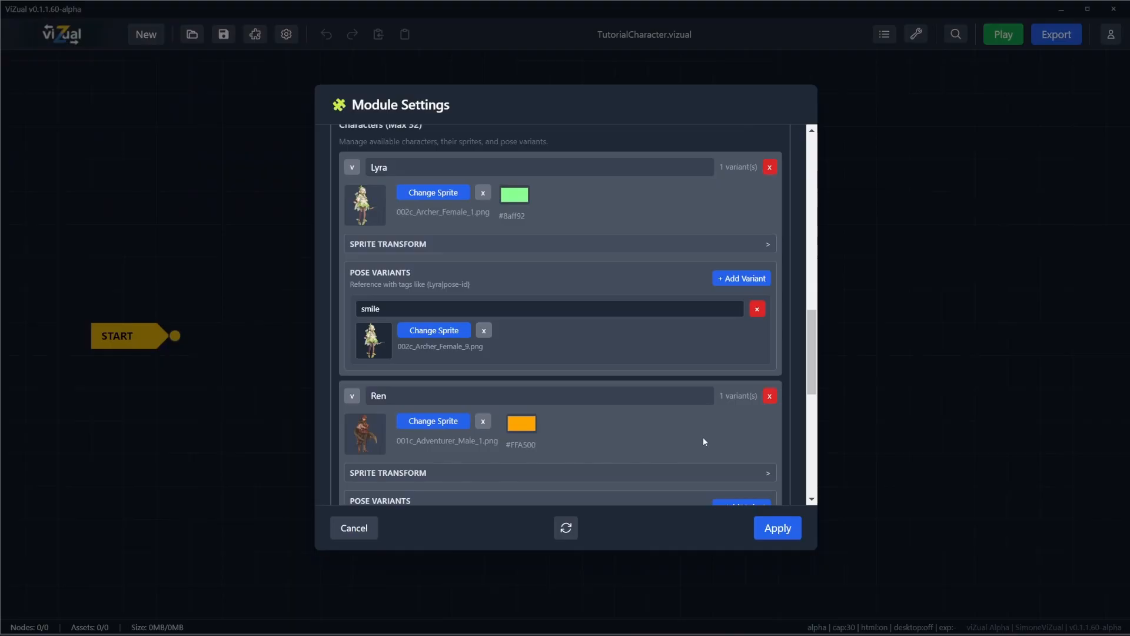
left_click(778, 528)
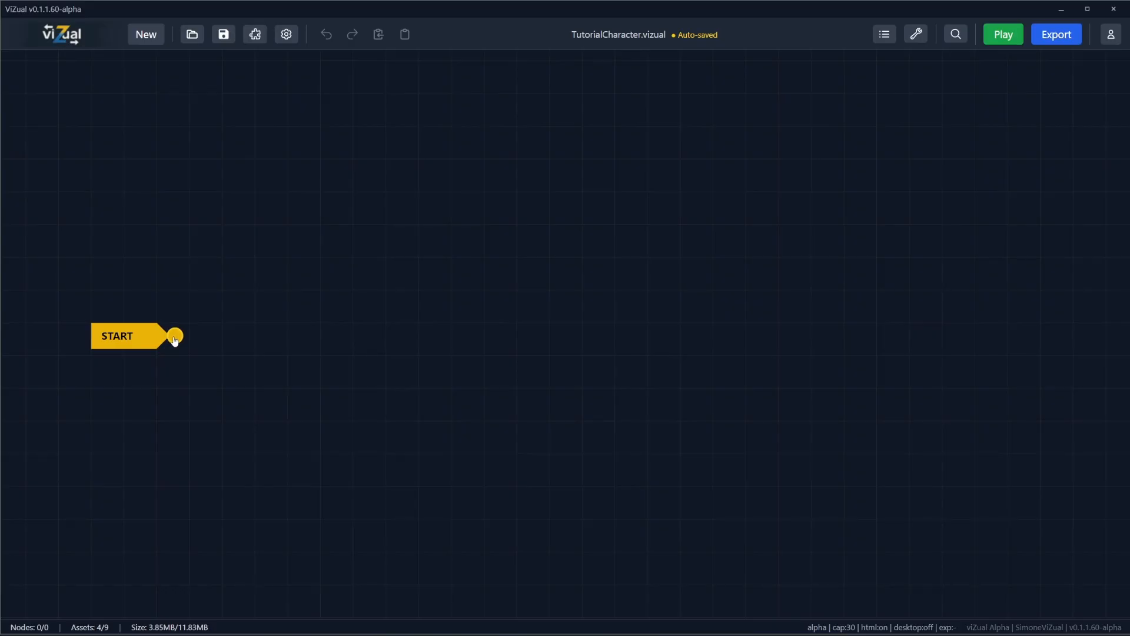
Step: Create a story tile connected to START and set its background image to 22.png
left_click_drag(174, 339, 363, 346)
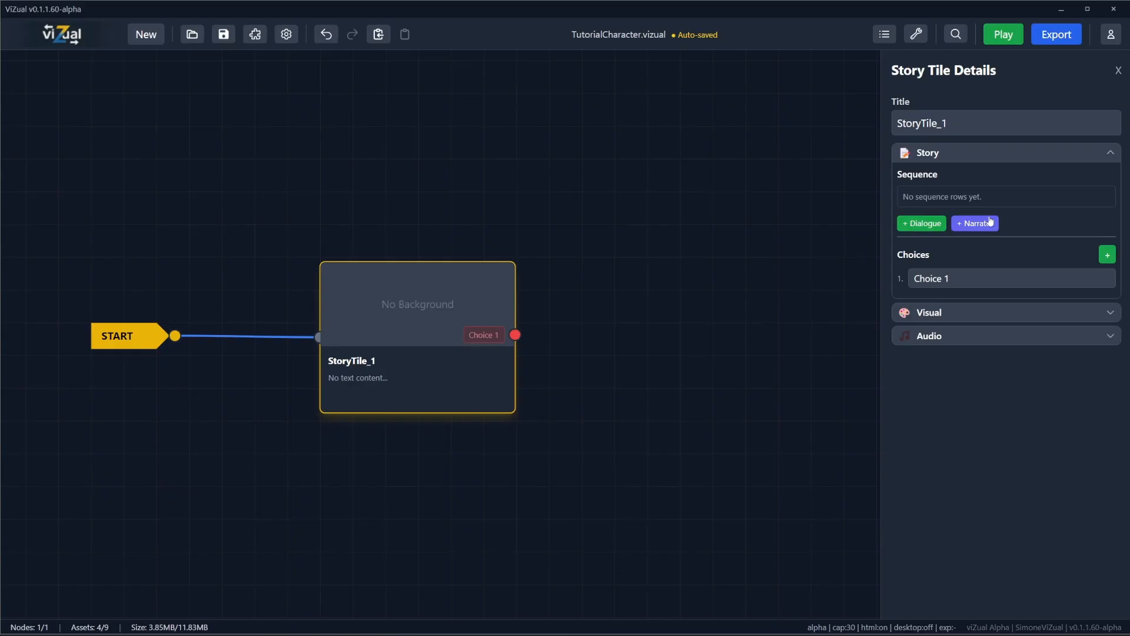
left_click(951, 318)
left_click(964, 354)
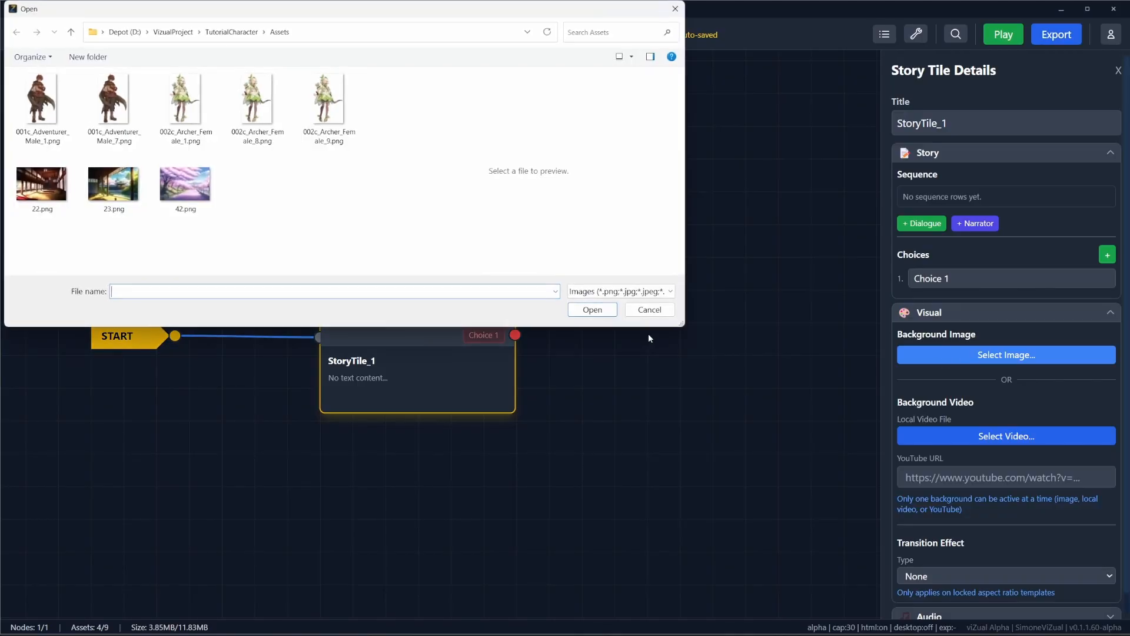
left_click(41, 185)
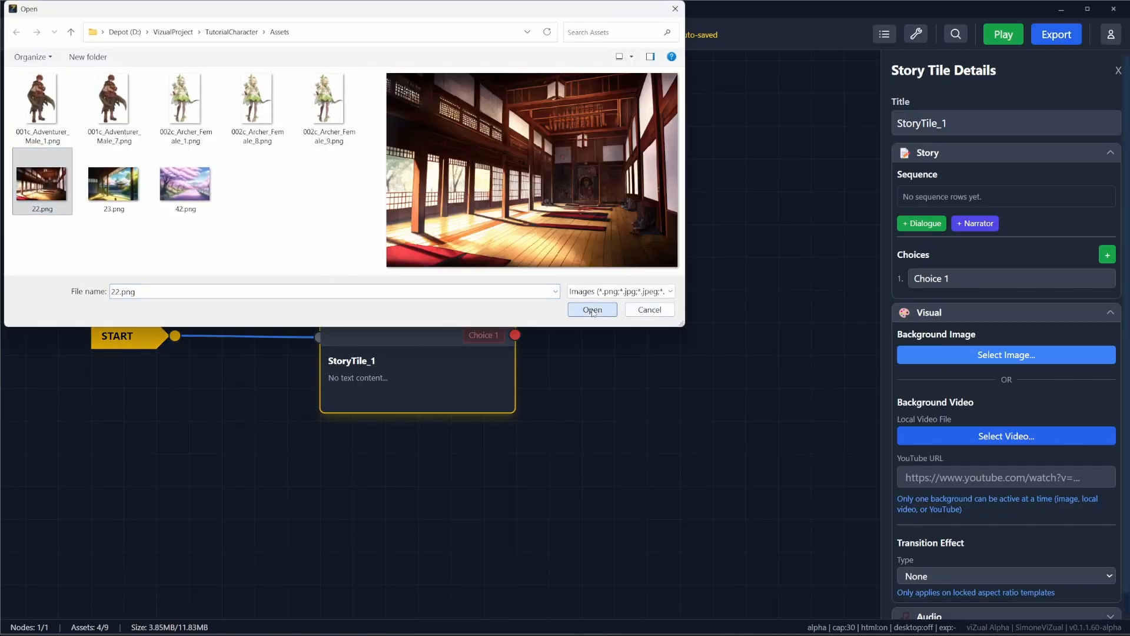
left_click(593, 311)
left_click(963, 316)
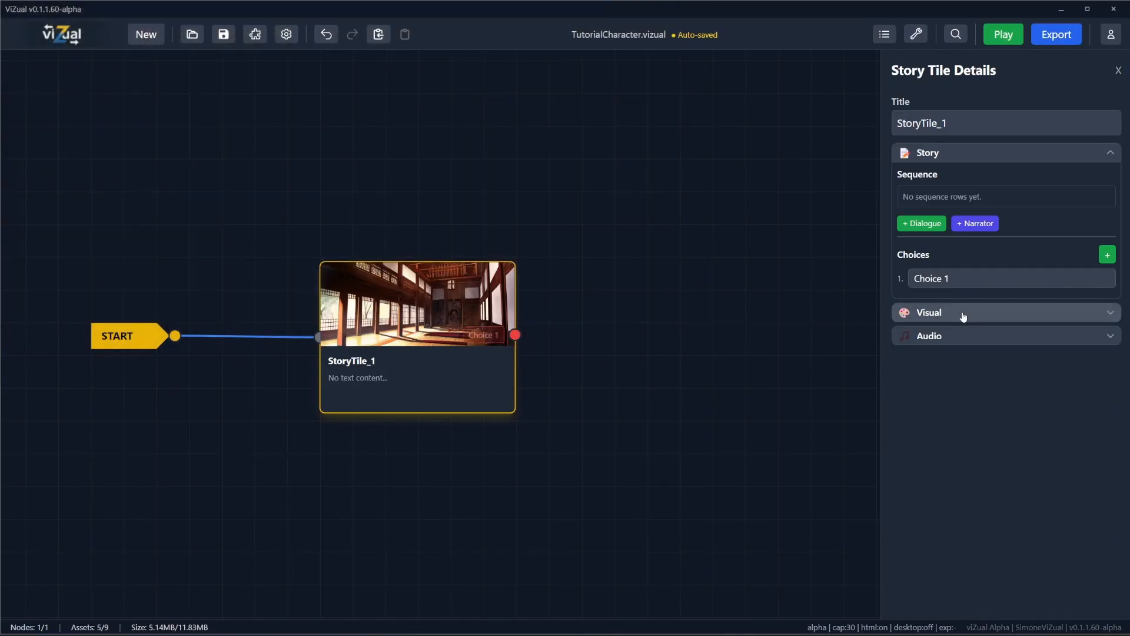
Step: Add a narrator line to the first story tile reading "Lyra and Ren arrived inside the temple."
left_click(973, 224)
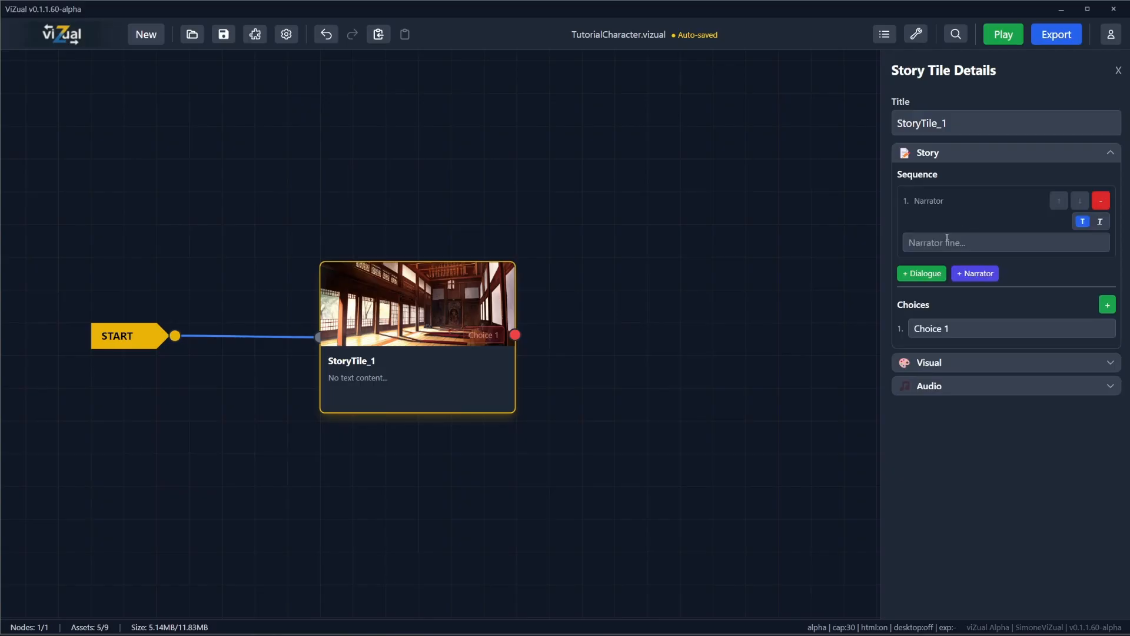
left_click(944, 240)
type("Lyra an")
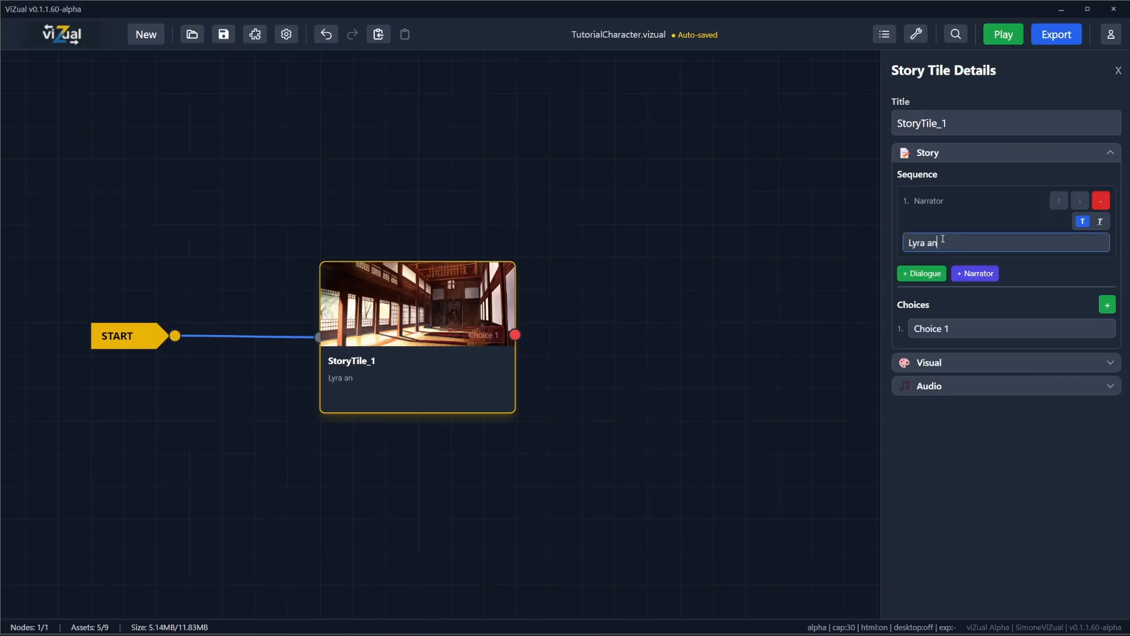
type("d Ren arrived inside ")
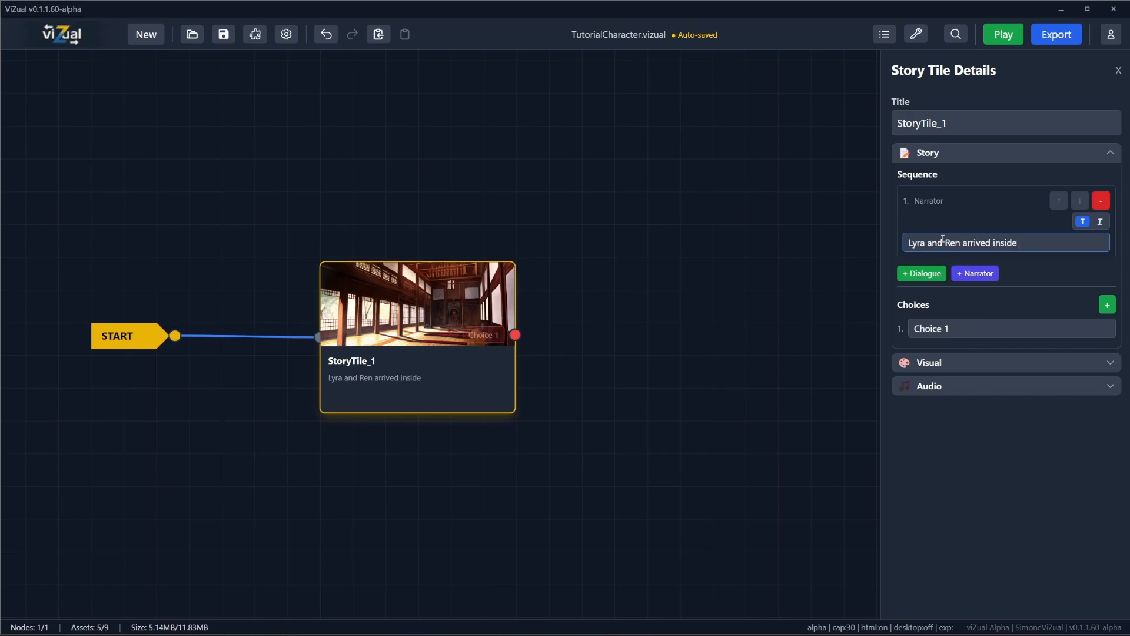
type("the templ.")
key("BackSpace")
key("BackSpace")
type("e.")
Step: Add a dialogue row for Lyra after the narrator line, with the Default pose and the Left position
left_click(908, 274)
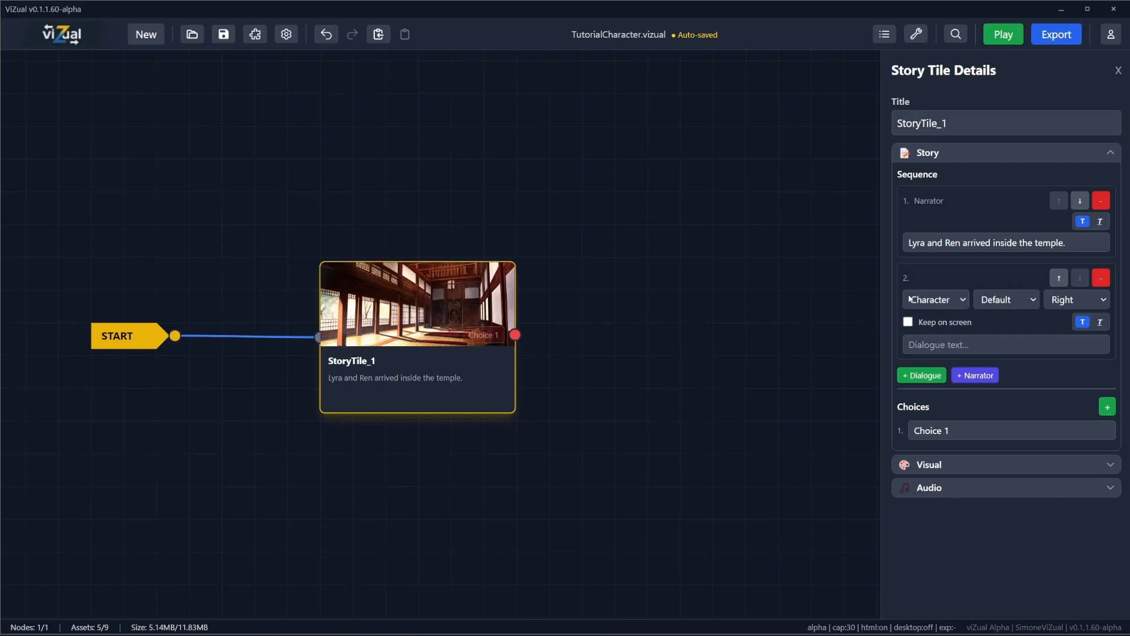
left_click(949, 302)
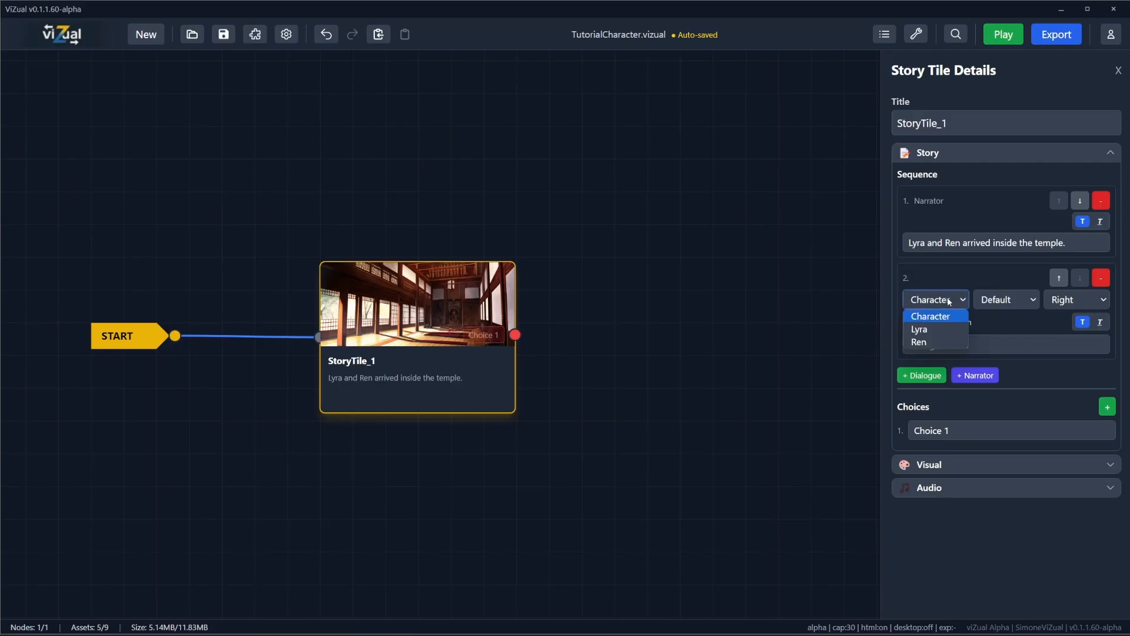
left_click(928, 325)
left_click(1010, 301)
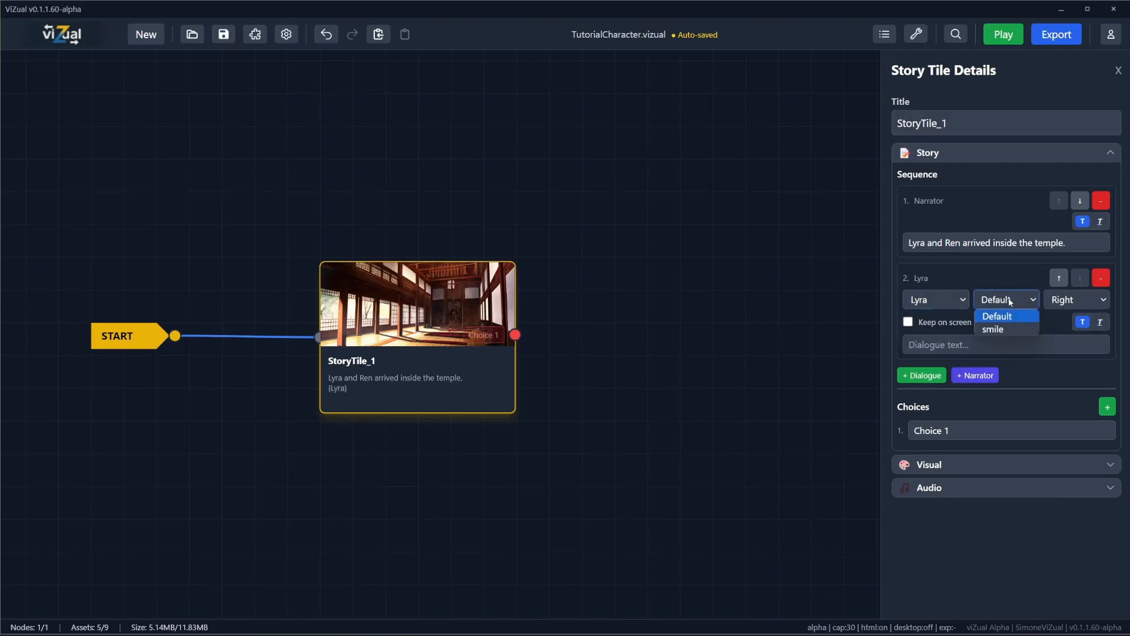
left_click(1010, 301)
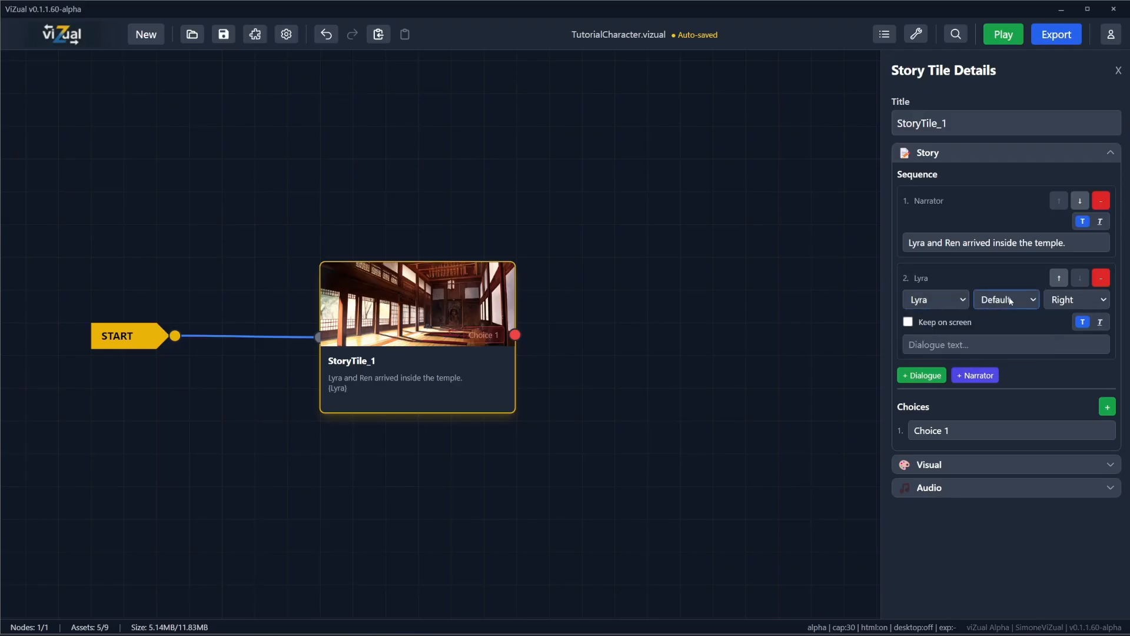
left_click(1071, 302)
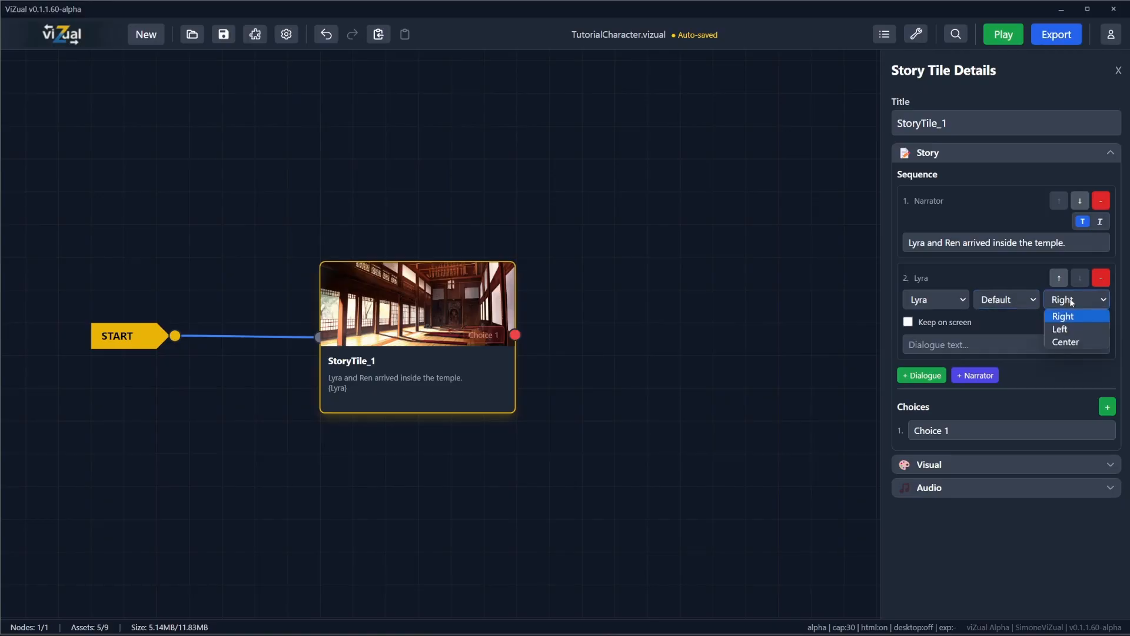
left_click(1058, 329)
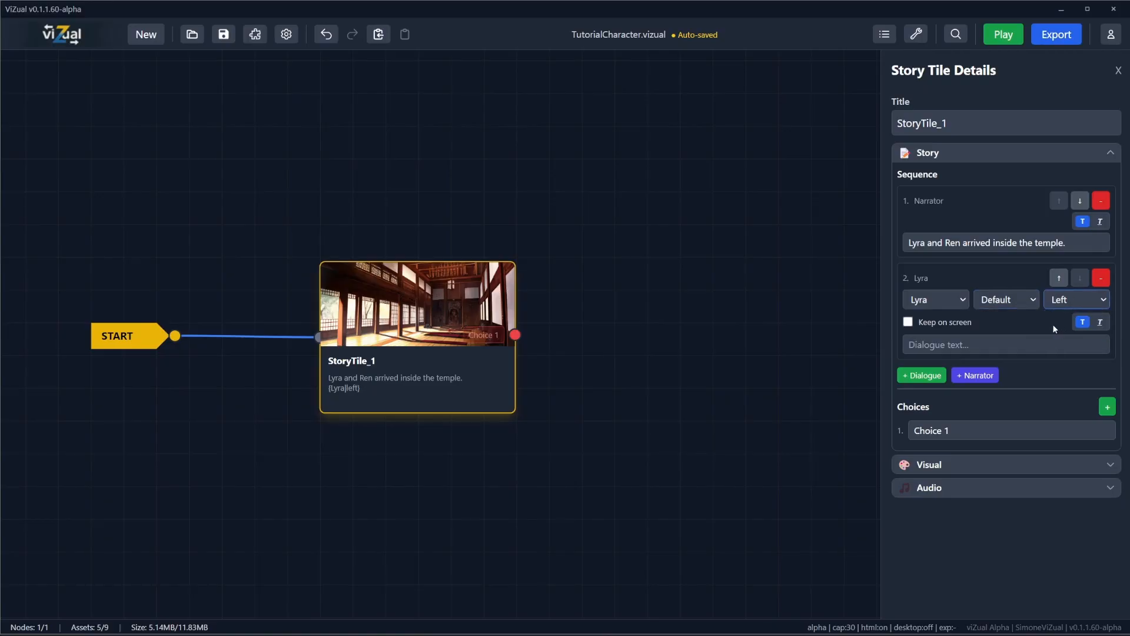
Step: Enter "Wow this place is huge!" as Lyra's dialogue and keep her on screen
left_click(964, 346)
type("Who do")
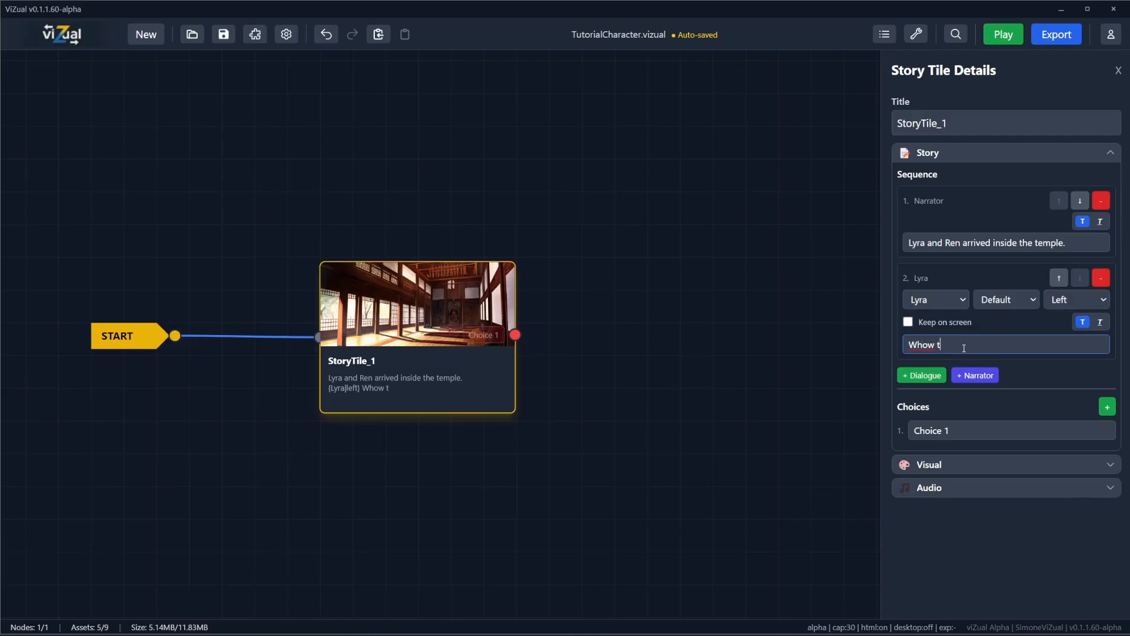
key("BackSpace")
key("BackSpace")
key("BackSpace")
type("w this place is huge")
left_click(908, 322)
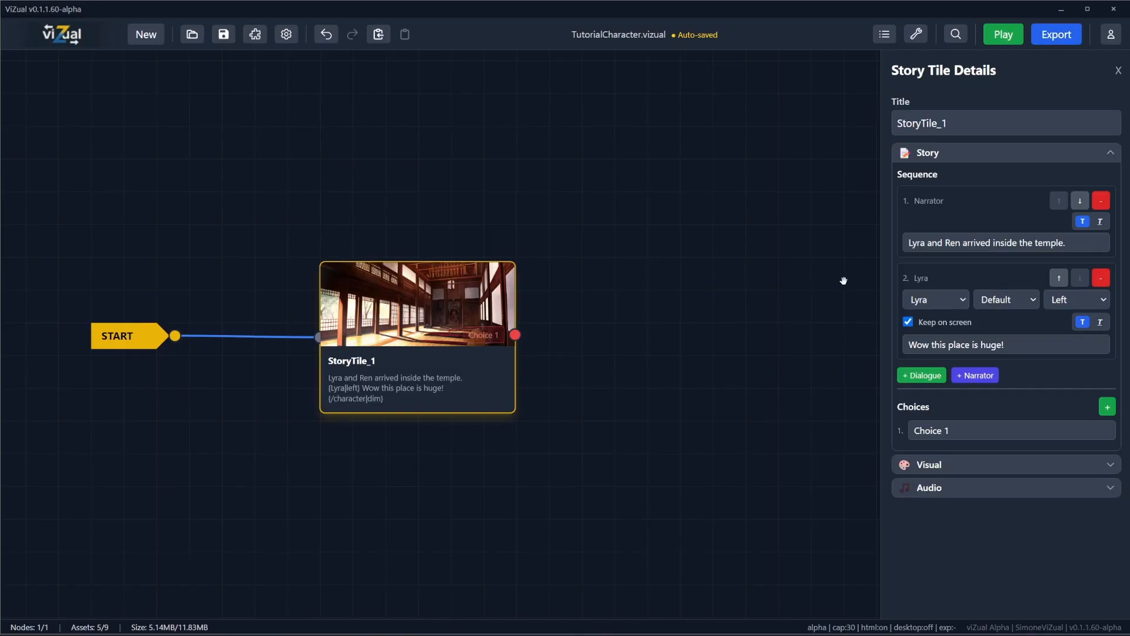
Step: Add a dialogue row for Ren with the text "I wonder where the monk is?"
left_click(924, 377)
left_click(933, 406)
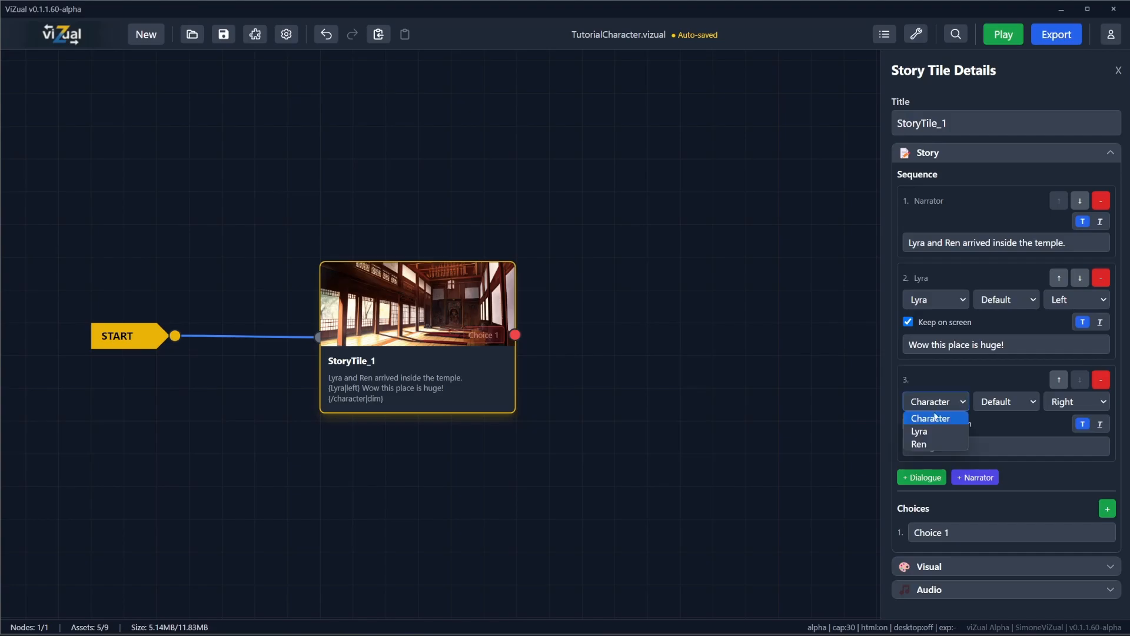
left_click(920, 445)
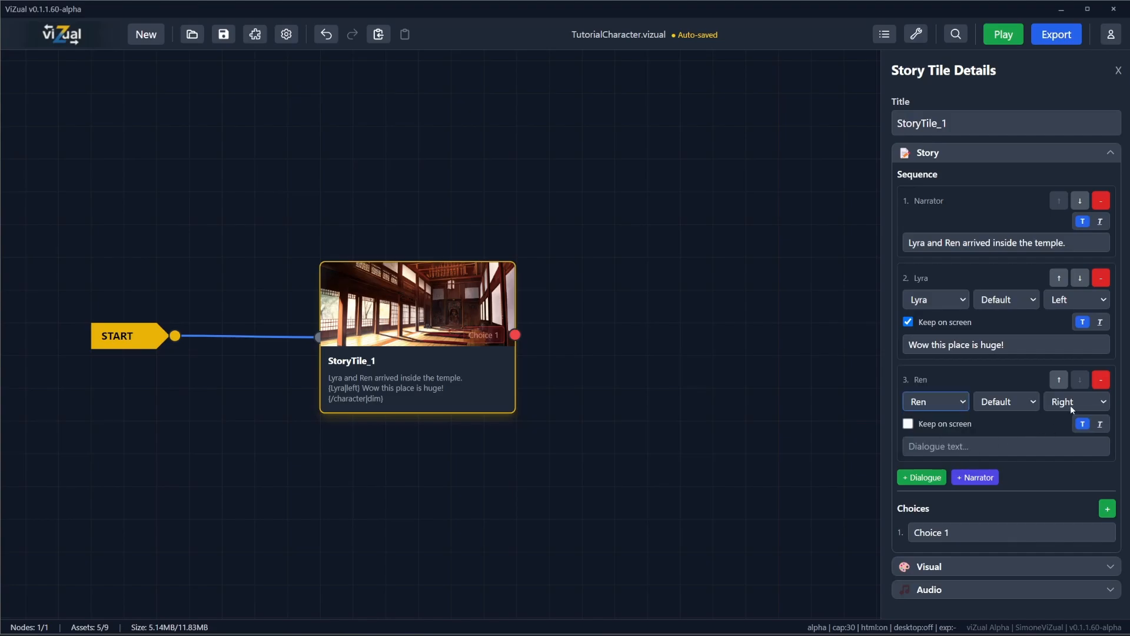
left_click(950, 446)
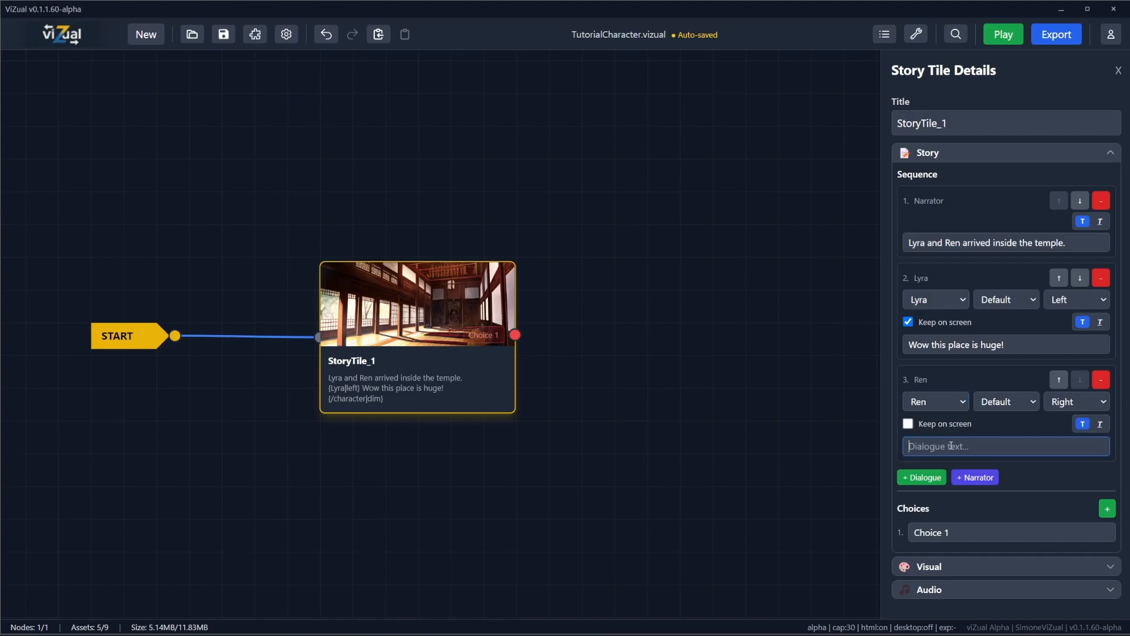
type("I wonder where the monk is?")
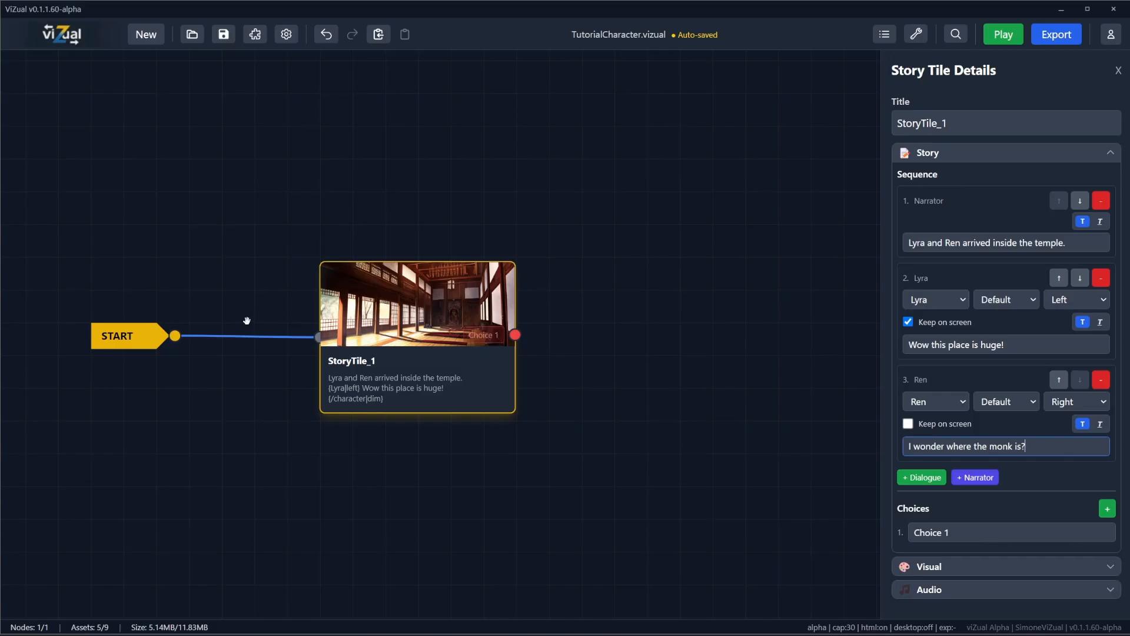
Step: Play the story from start to end to check the narrator line and both characters' dialogue, and close the preview
left_click(1012, 36)
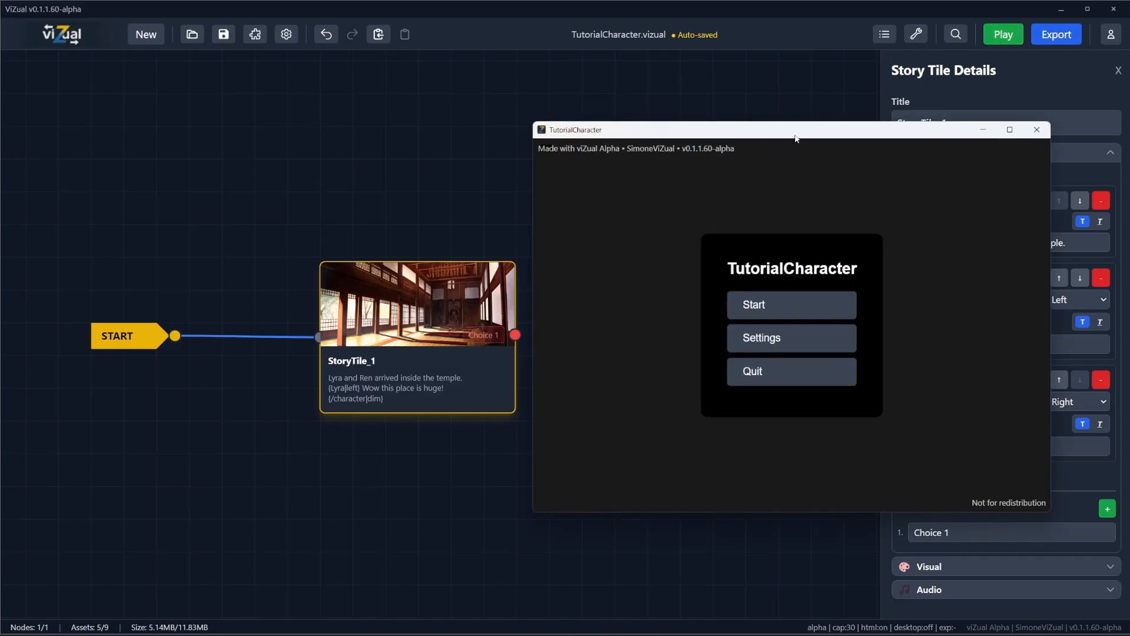
left_click(444, 275)
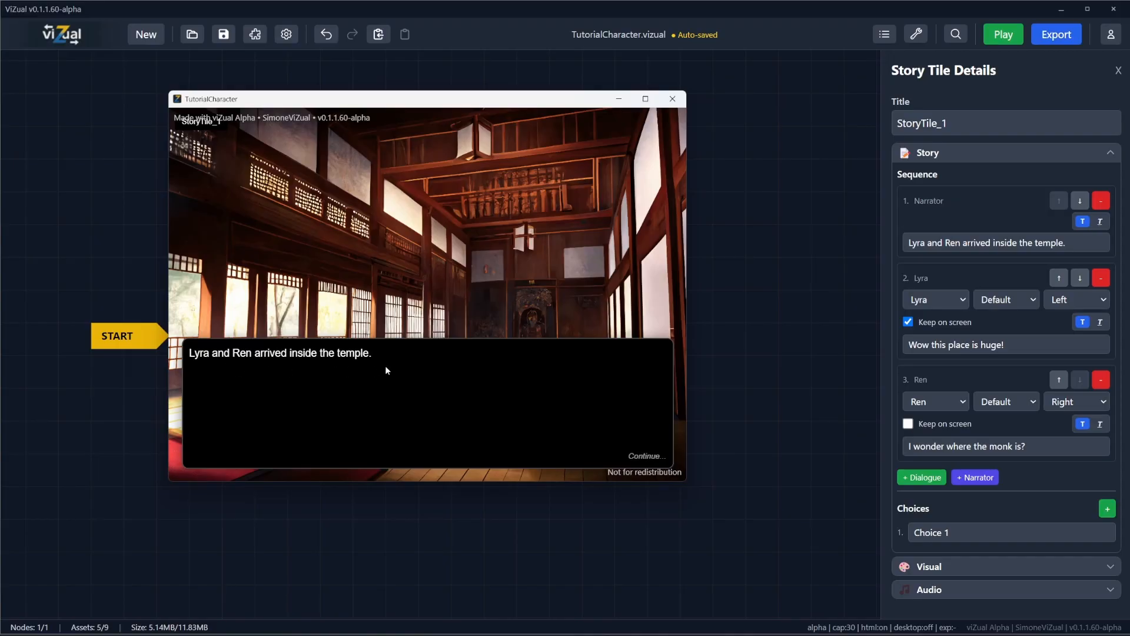
left_click(529, 391)
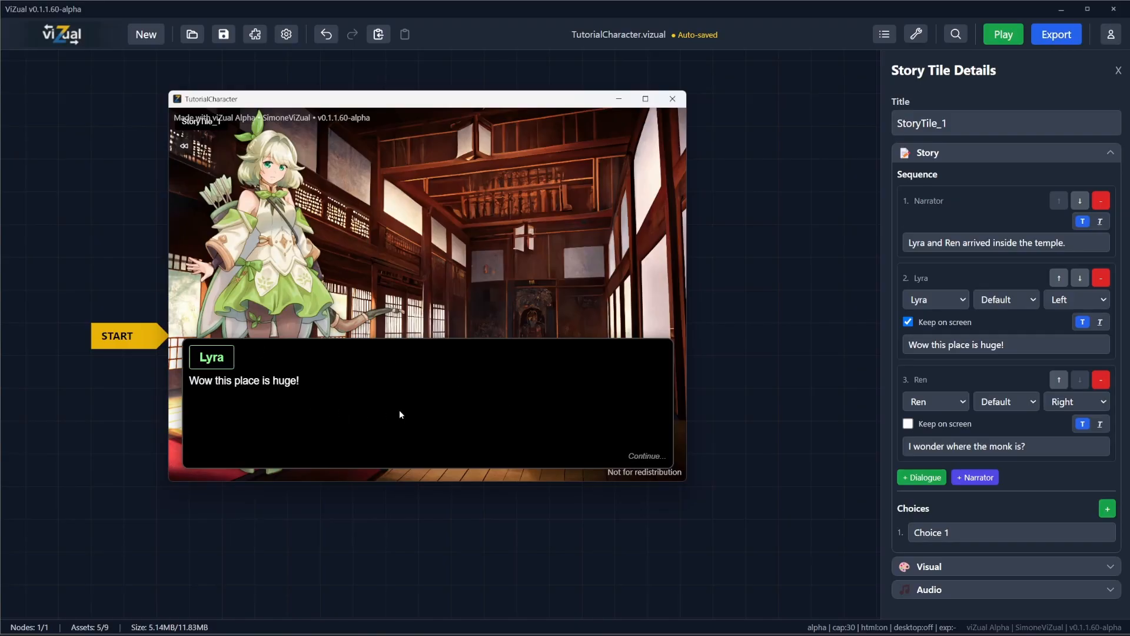
left_click(474, 407)
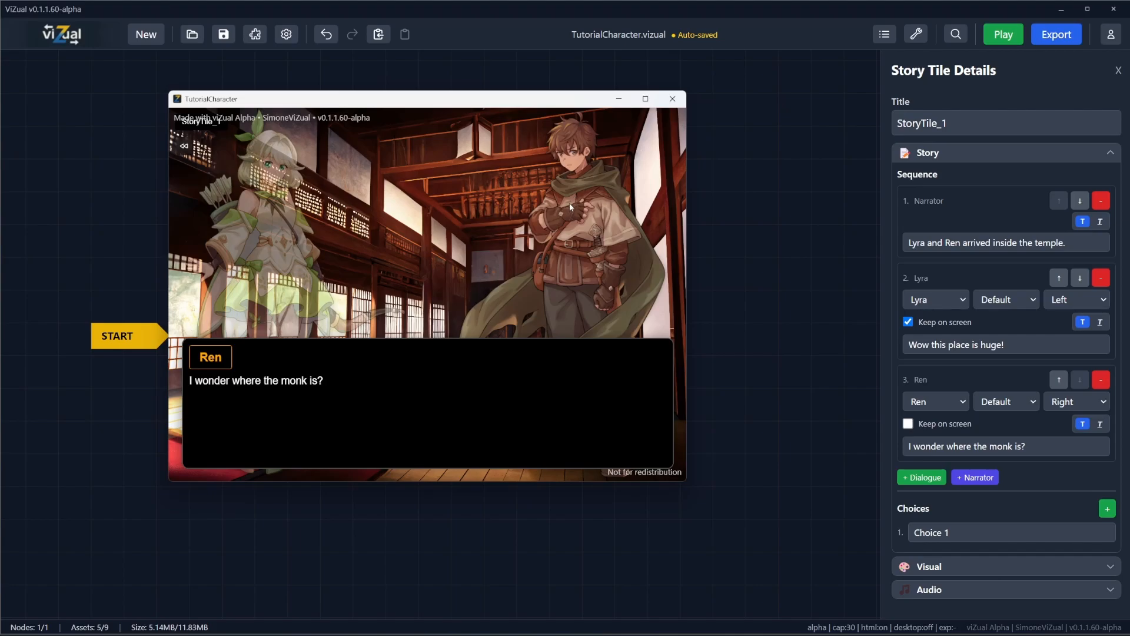
left_click(552, 399)
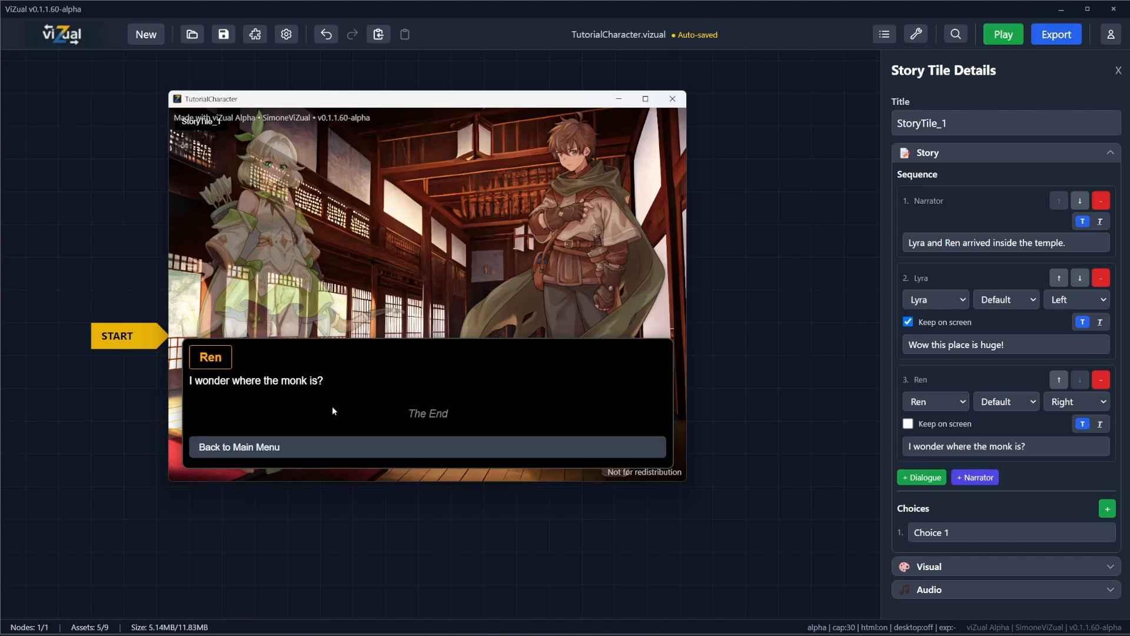
left_click(672, 99)
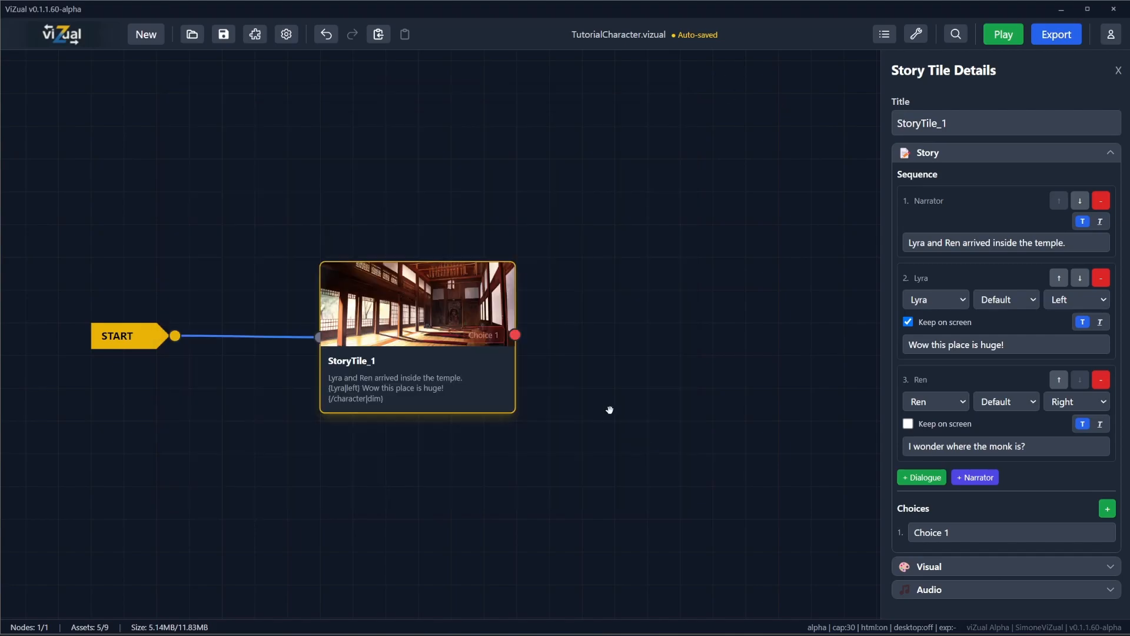
Step: Add a second choice to StoryTile_1 and label the two choices "Look around." and "Wait for the monk."
left_click(1107, 508)
left_click(979, 532)
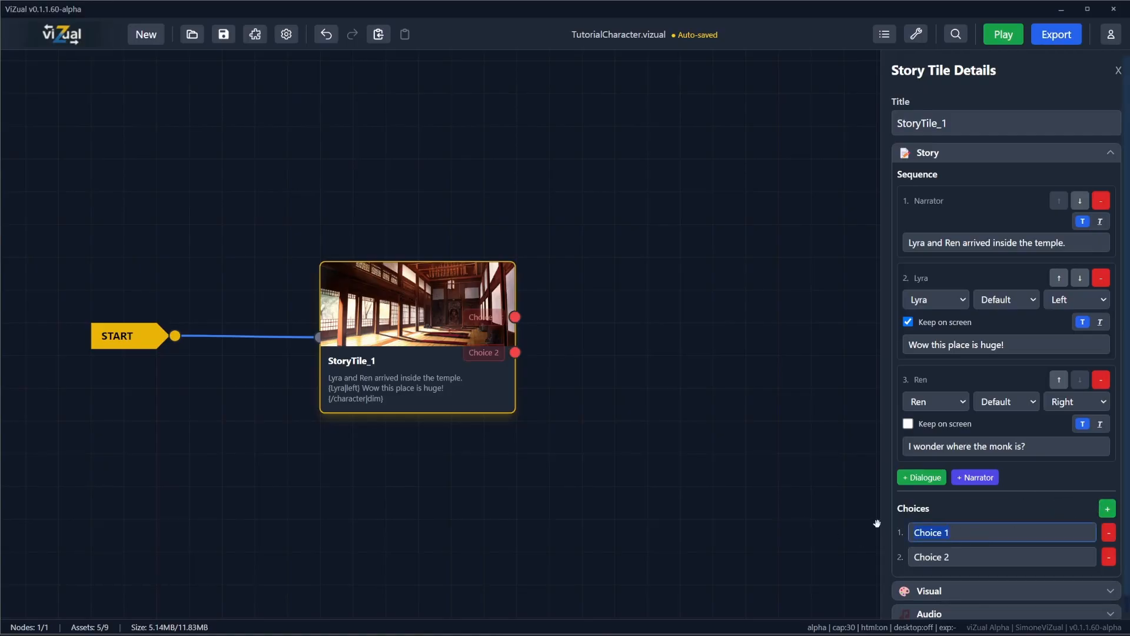
type("Look around.")
key("Tab")
type("Wait for the")
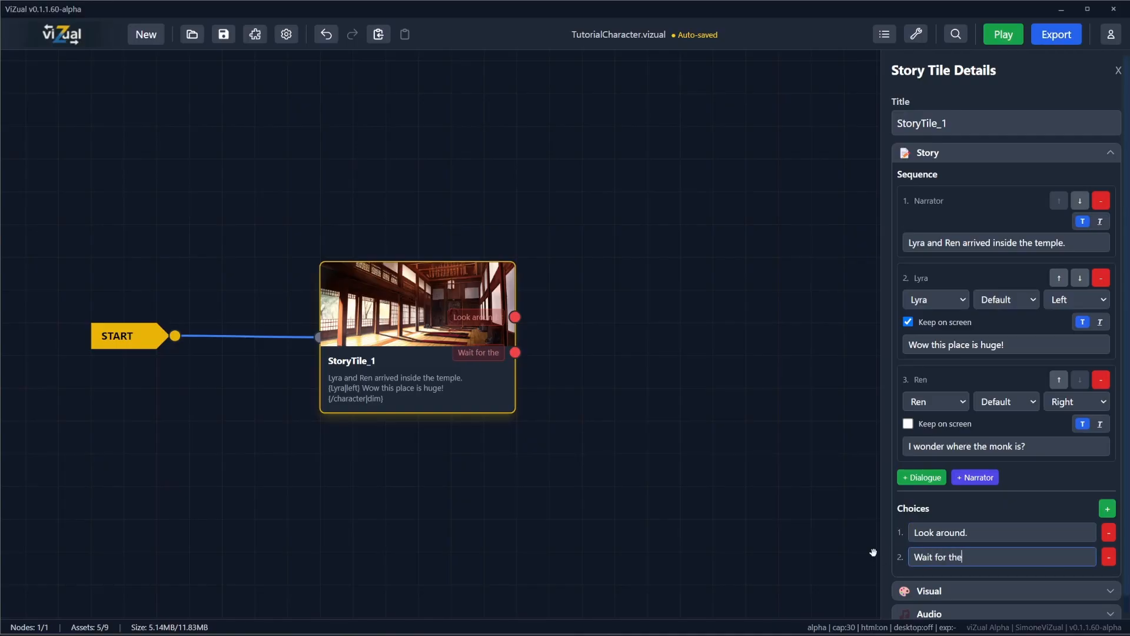
type(" monk.")
Step: Create a connected story tile for each of the two choices of StoryTile_1
left_click(515, 316)
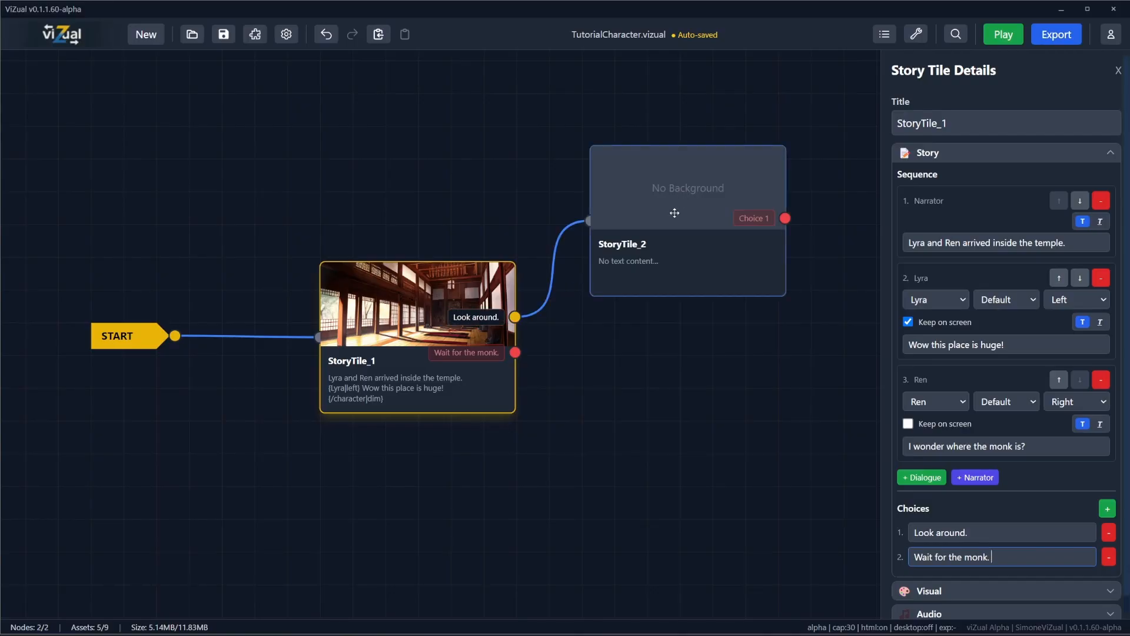
left_click(515, 353)
Step: Add a narrator row to StoryTile_2 with the text "Our duo is looking around the temple."
left_click(669, 217)
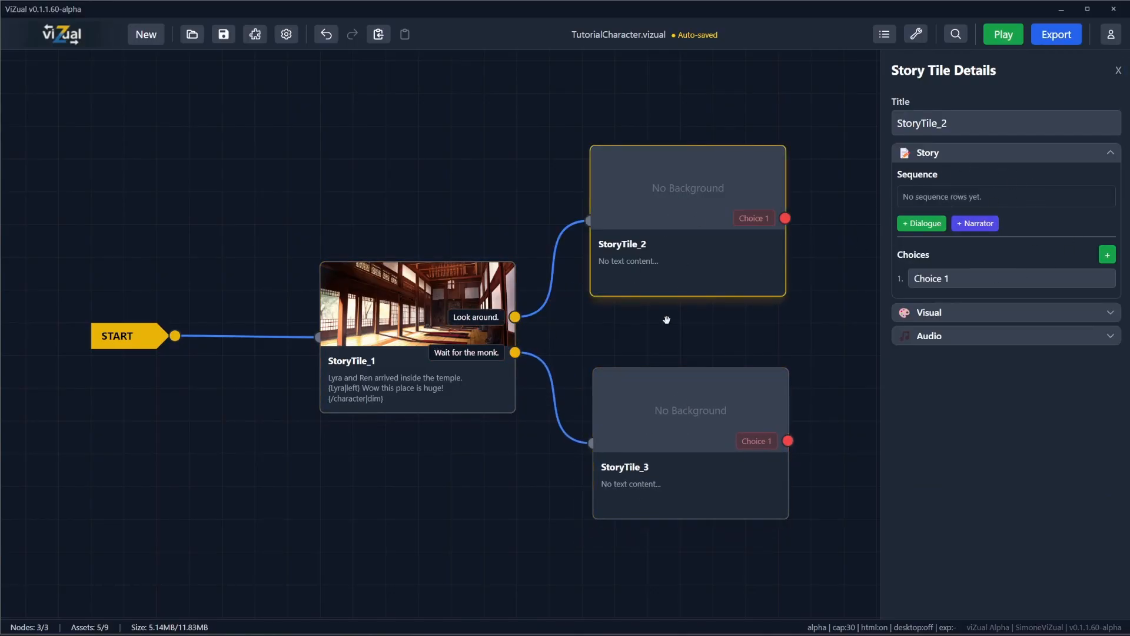
left_click(955, 222)
left_click(961, 243)
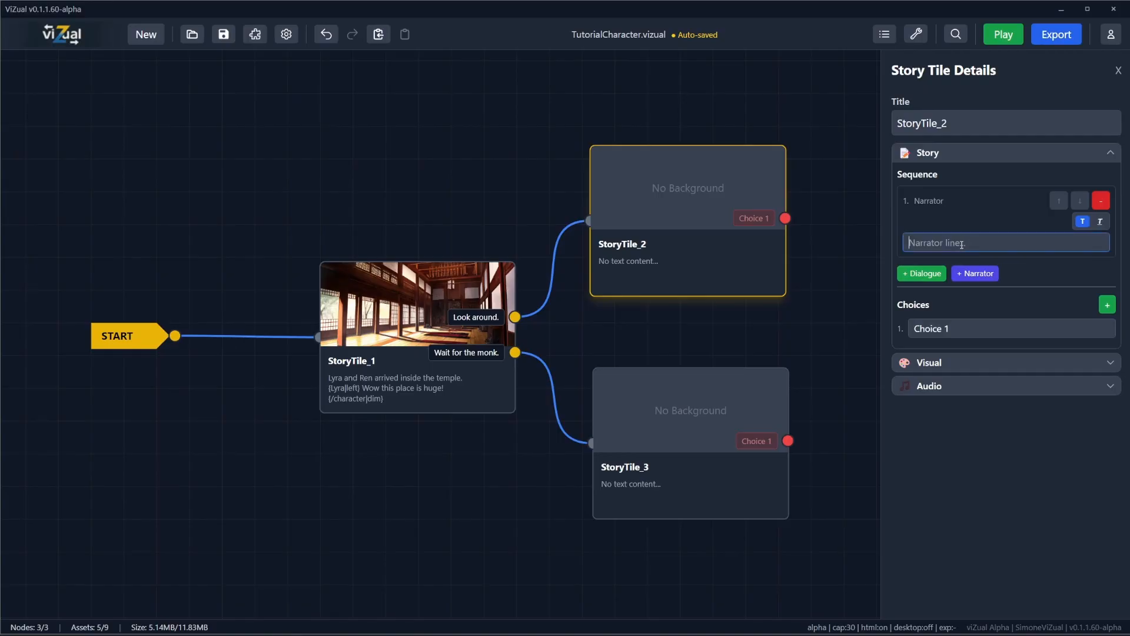
type("Our duo is looking a")
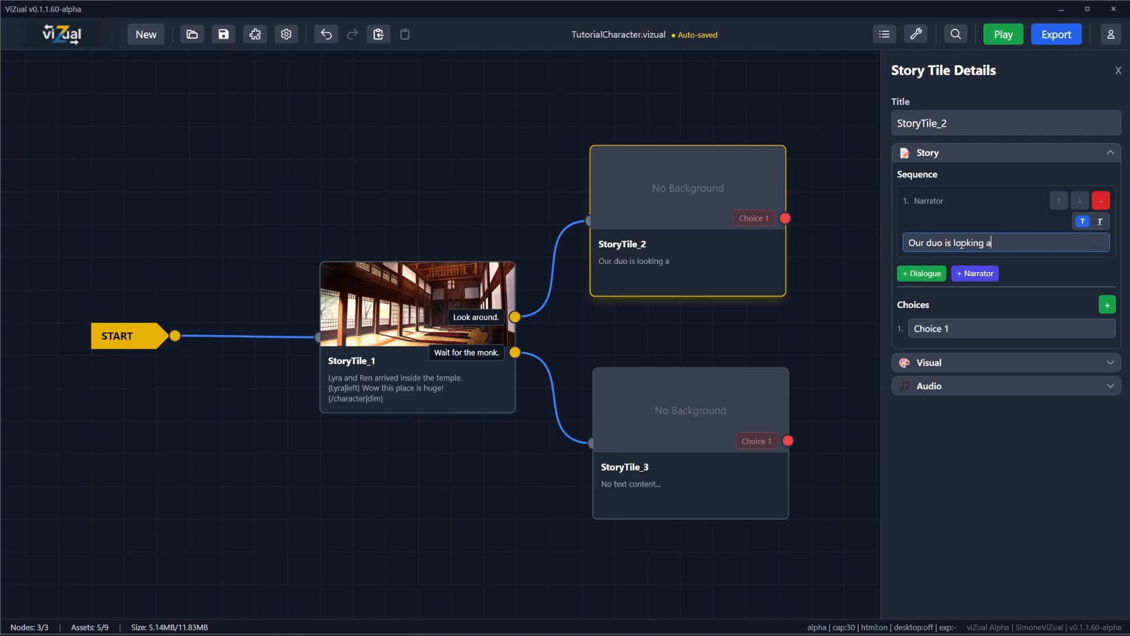
type("round the temple.")
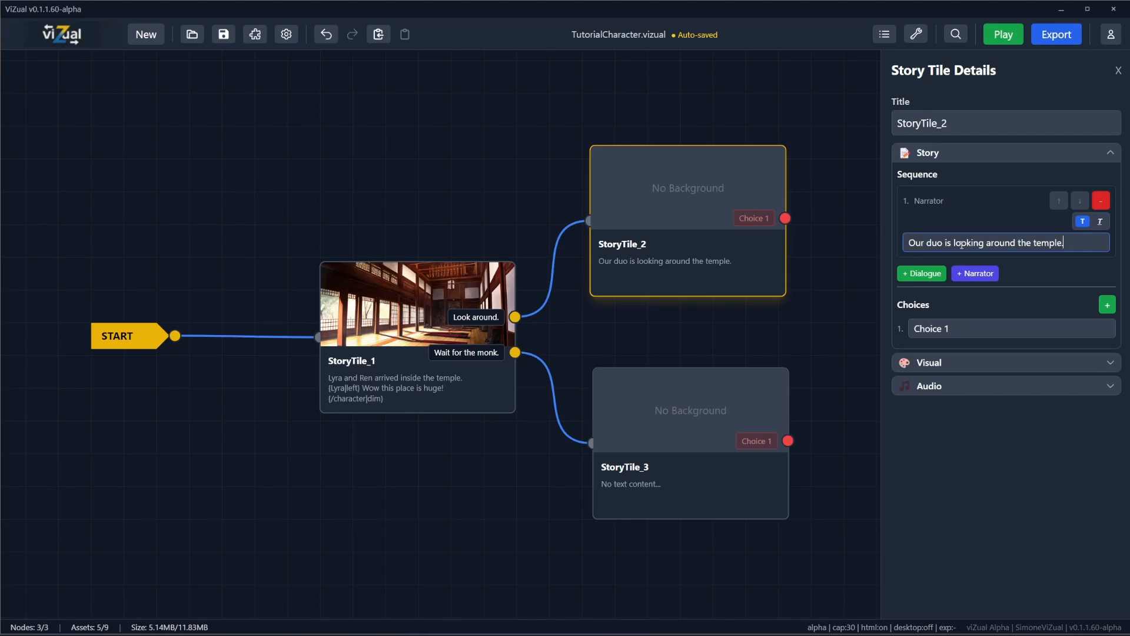
Step: Add a rich-text dialogue row for Lyra in StoryTile_2, kept on screen at Left, reading "Look at this Ren!!"
left_click(922, 273)
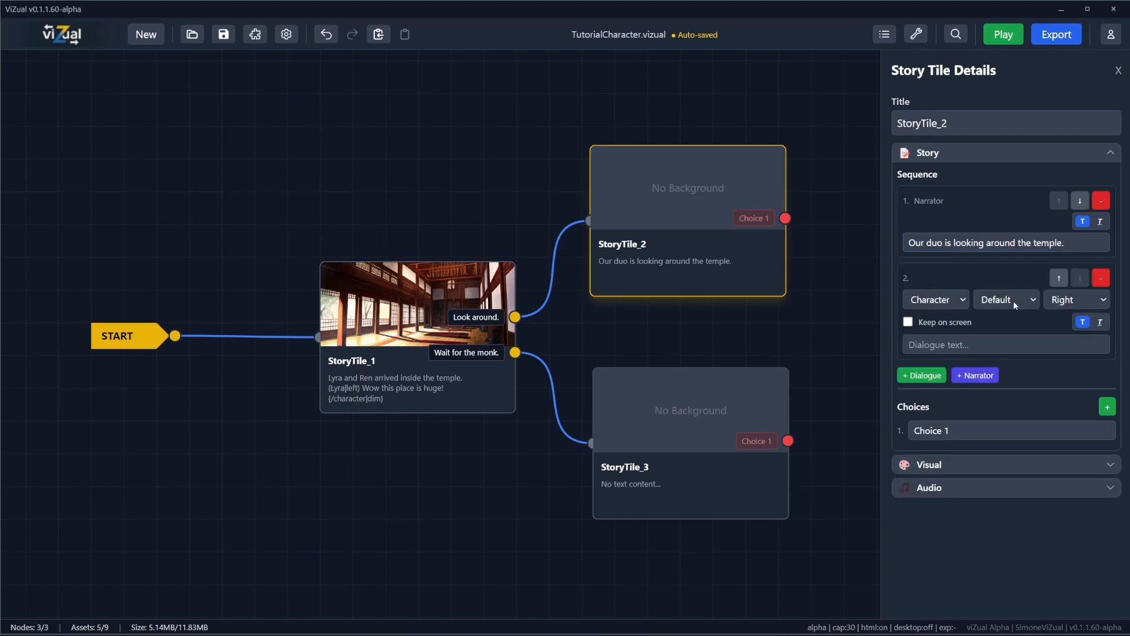
left_click(1100, 322)
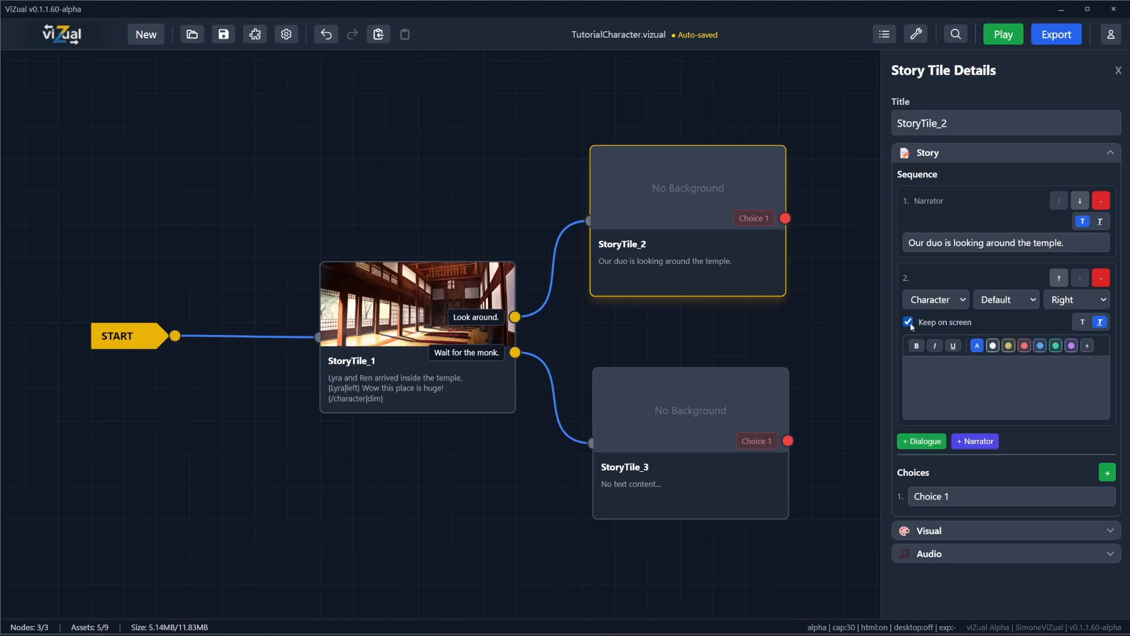
left_click(921, 300)
left_click(936, 330)
left_click(1077, 302)
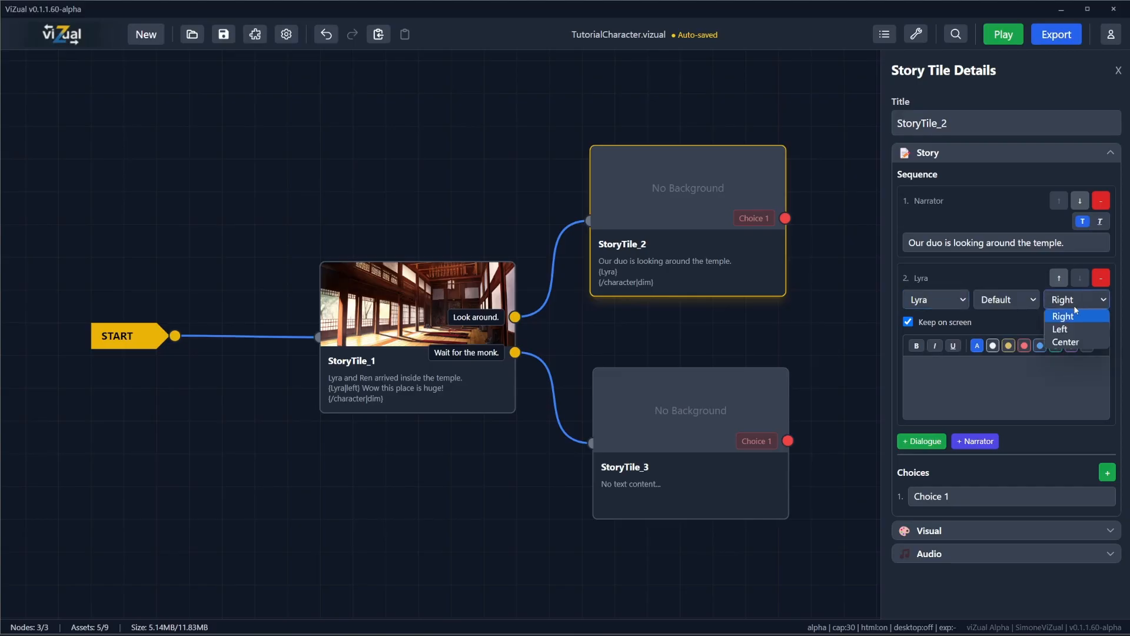
left_click(1060, 328)
left_click(985, 374)
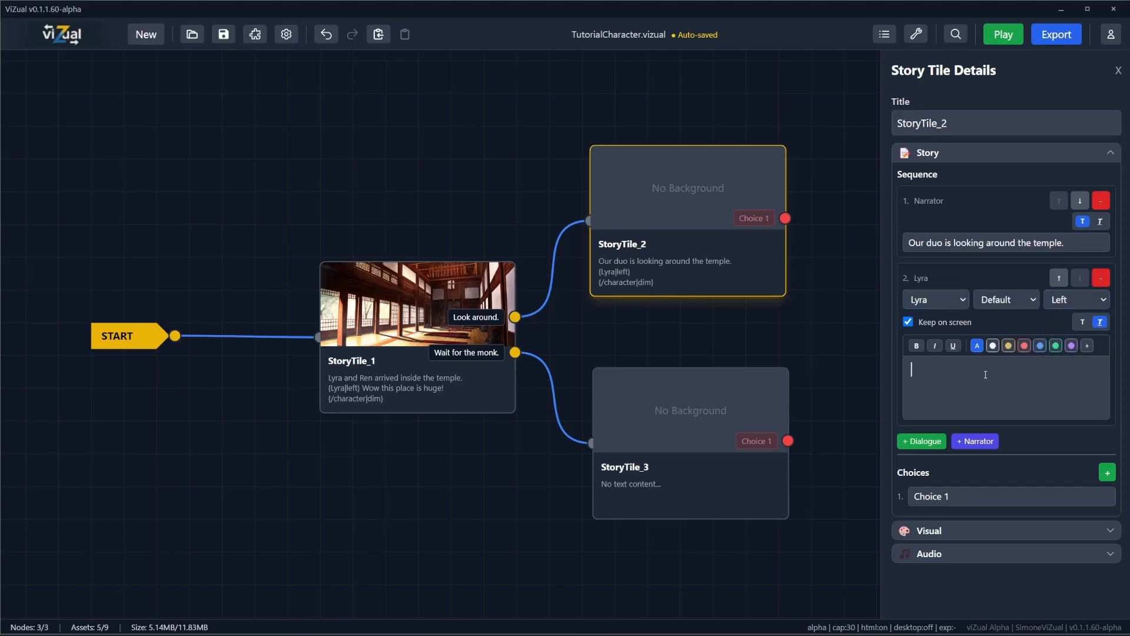
type("Look at this Ren!!")
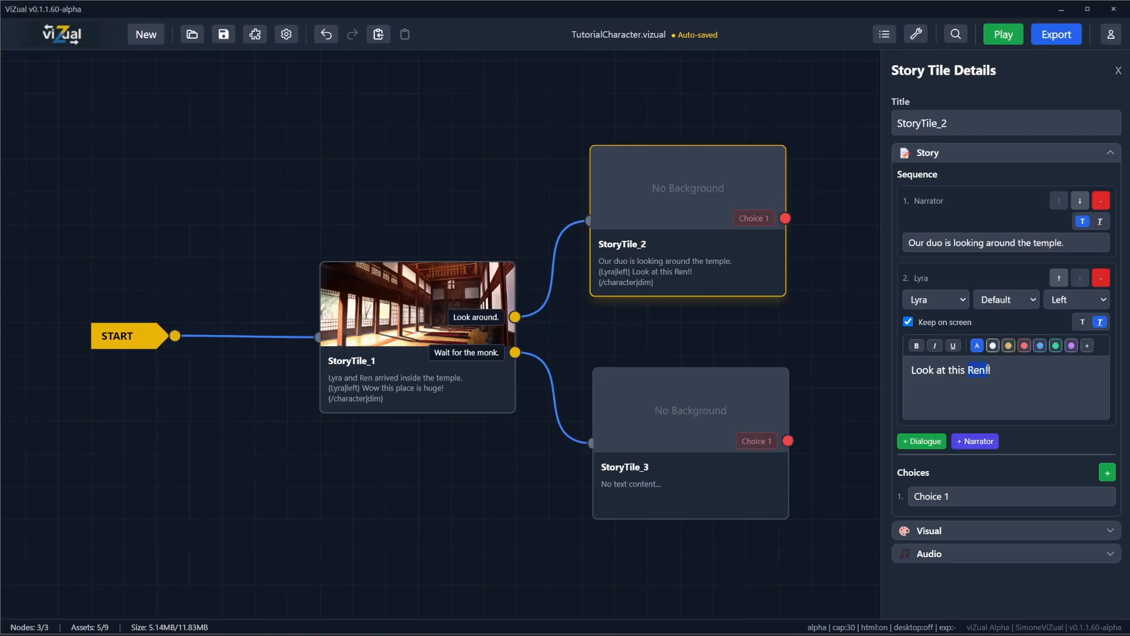
Step: Color the words "Ren!!" in Lyra's StoryTile_2 line with a custom orange
left_click(1088, 346)
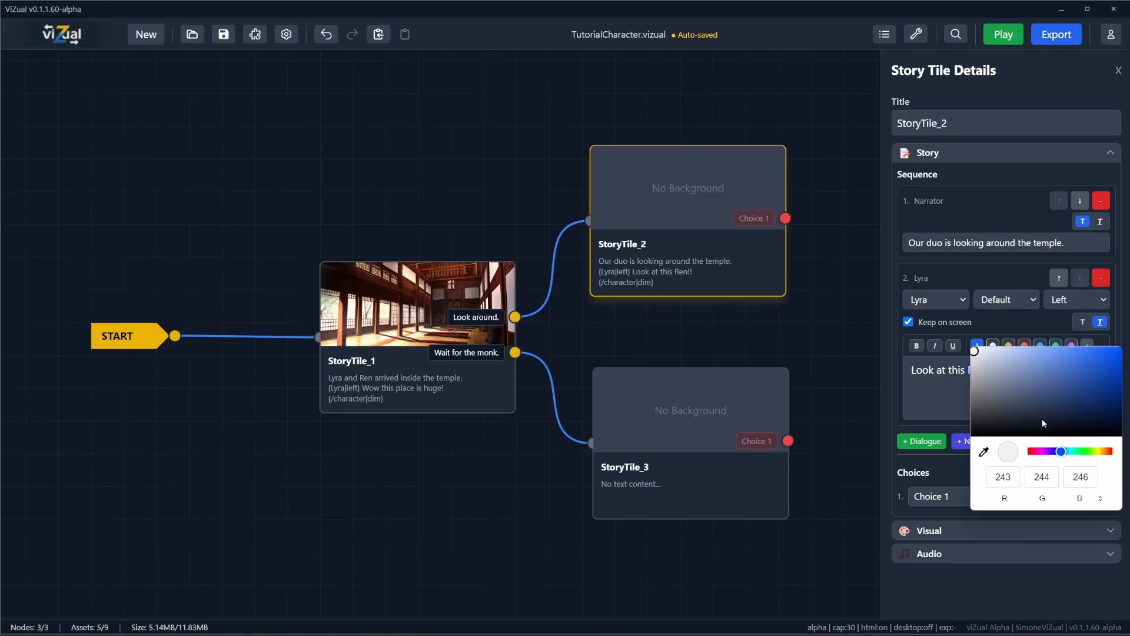
left_click(1105, 451)
left_click_drag(1105, 452, 1103, 452)
left_click(1106, 352)
left_click(944, 404)
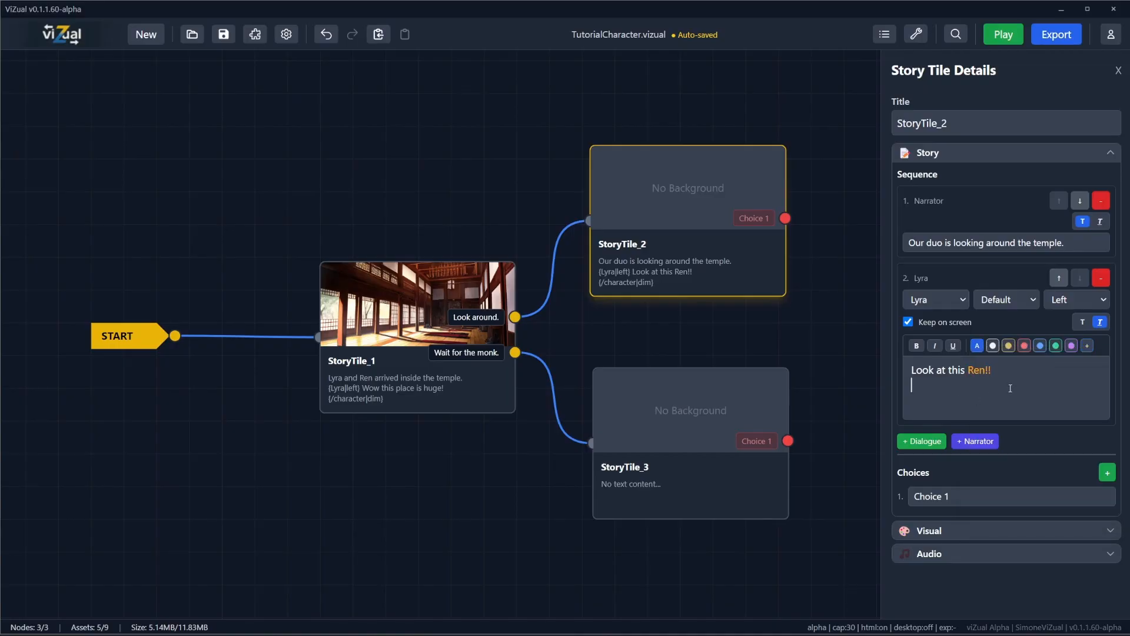
Step: Add a dialogue row for Ren in StoryTile_2 with the text "What did you find?" and save the project
left_click(922, 442)
left_click(936, 467)
left_click(917, 509)
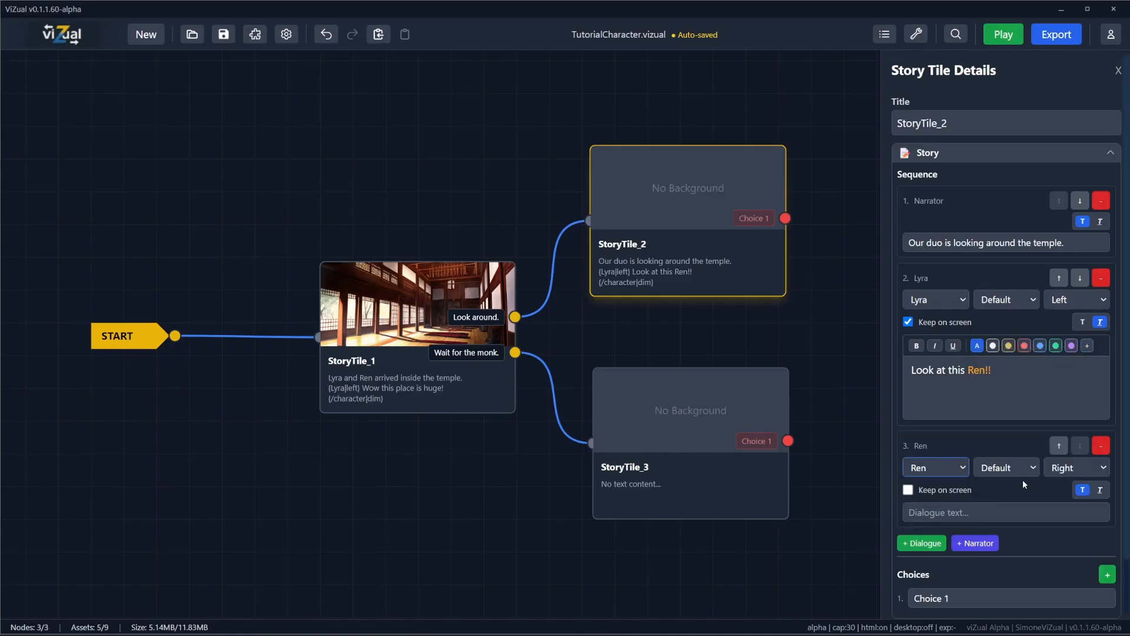
left_click(922, 512)
type("Wha")
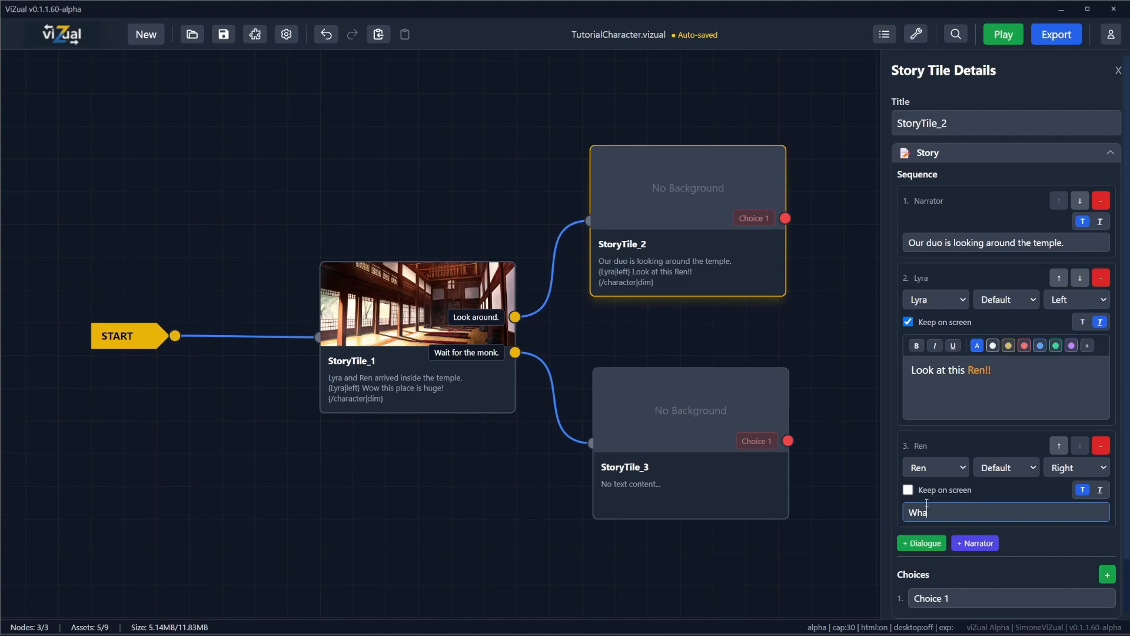
type("t did you find?")
left_click(224, 34)
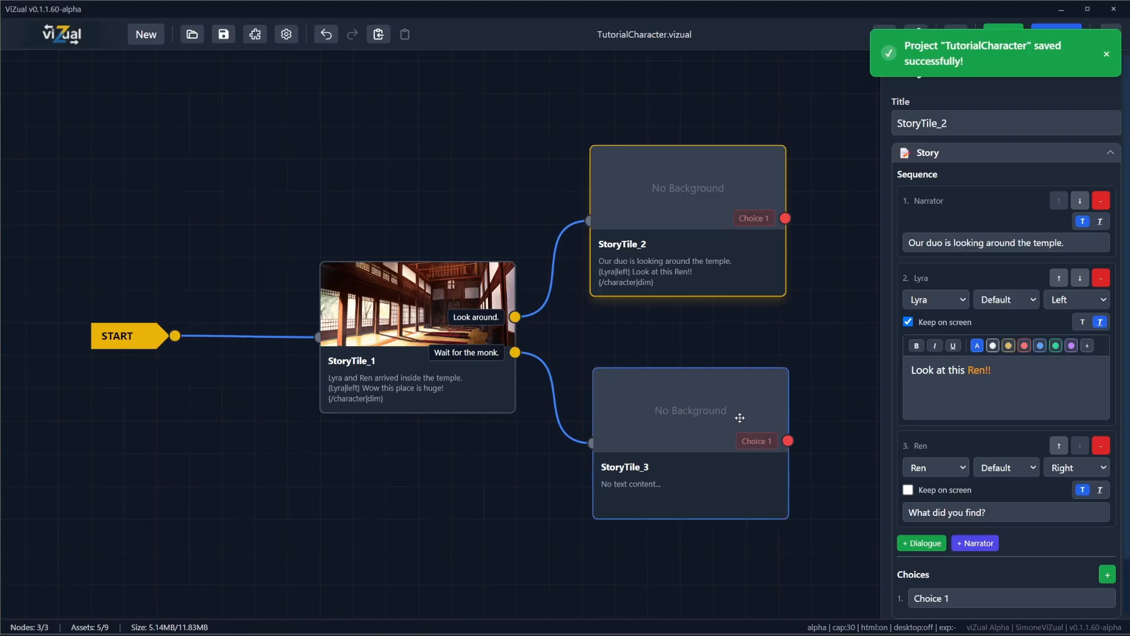
Step: Set 23.png from the project's Assets folder as the background image of StoryTile_2
left_click_drag(714, 333, 586, 302)
left_click(585, 184)
scroll(942, 541, "down", 1)
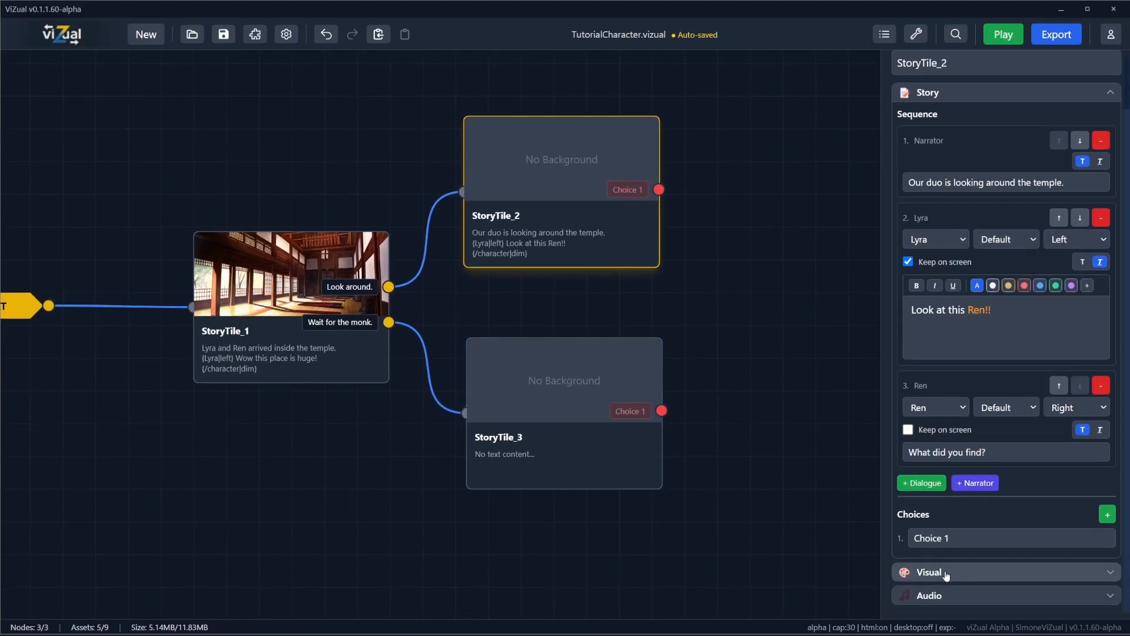
left_click(942, 574)
left_click(995, 614)
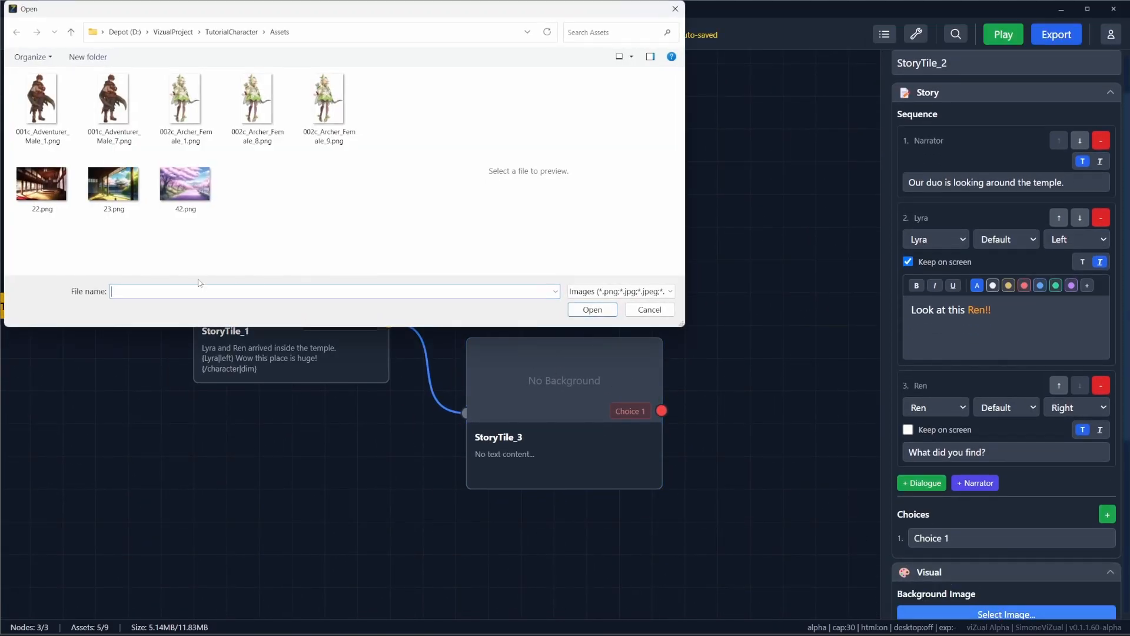
left_click(97, 191)
left_click(592, 309)
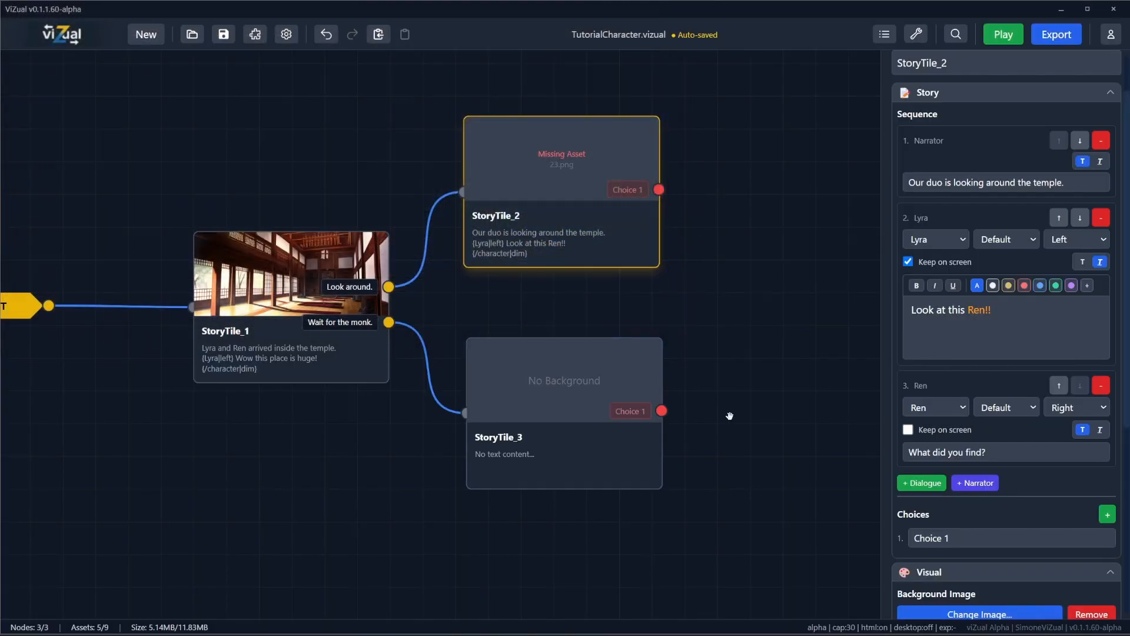
Step: Add a dialogue row for Lyra to StoryTile_3 with the text "I wonder where he is?"
left_click(658, 386)
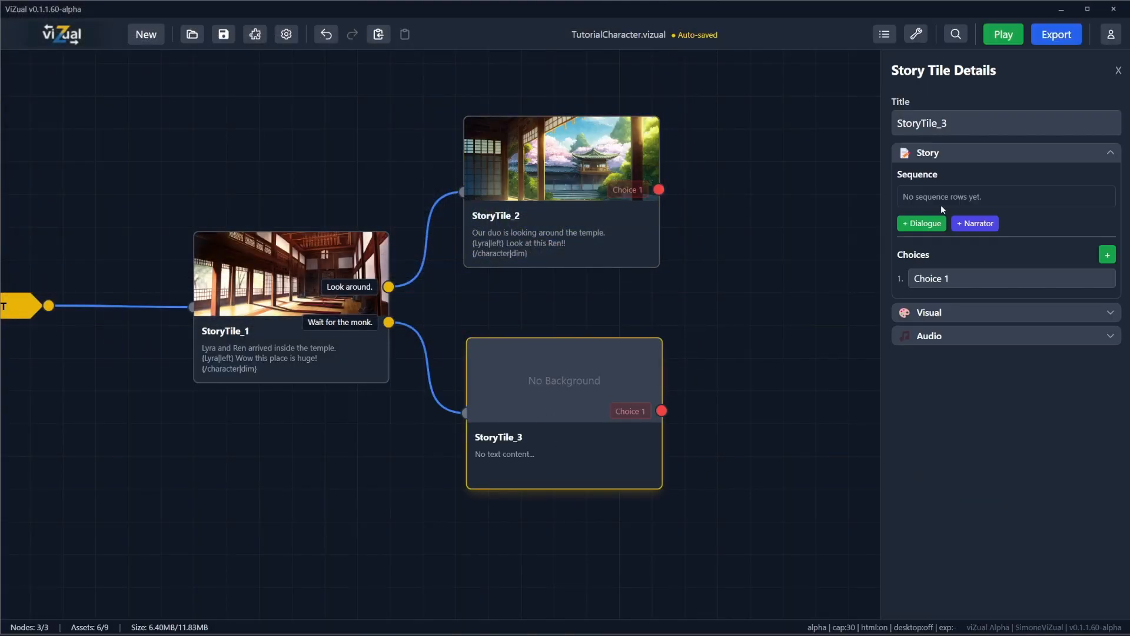
left_click(916, 225)
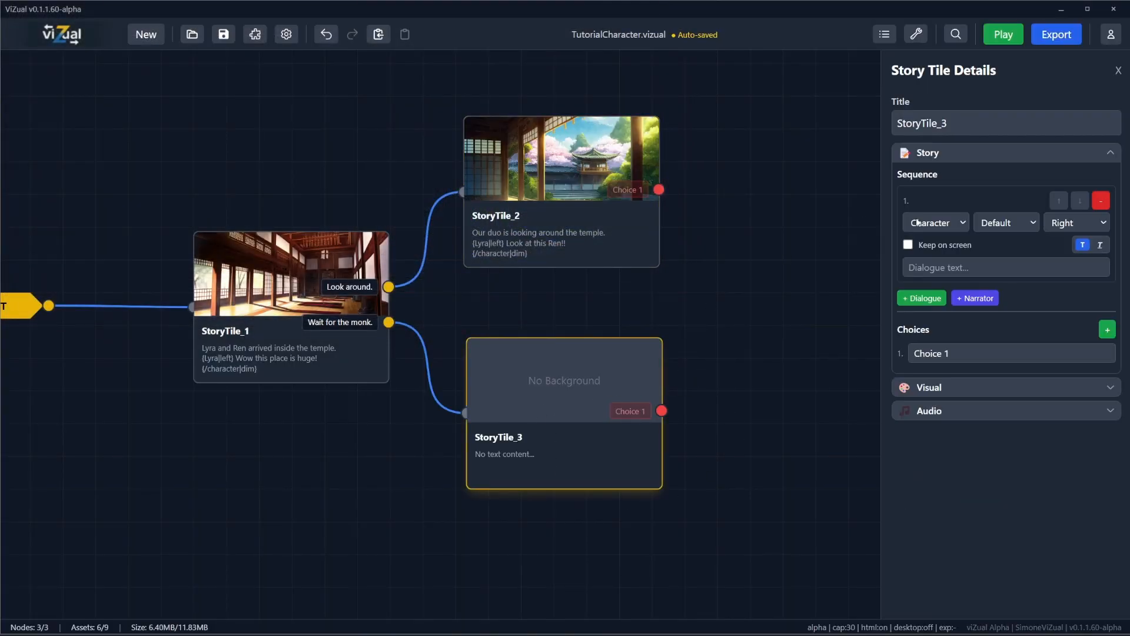
left_click(956, 224)
left_click(933, 251)
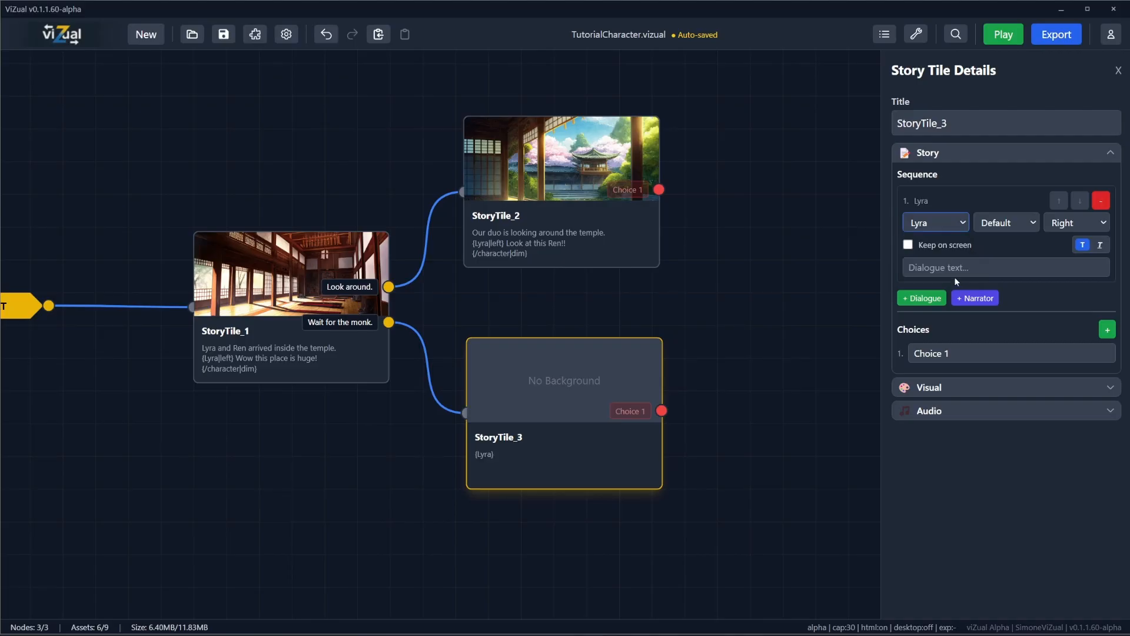
left_click(1025, 275)
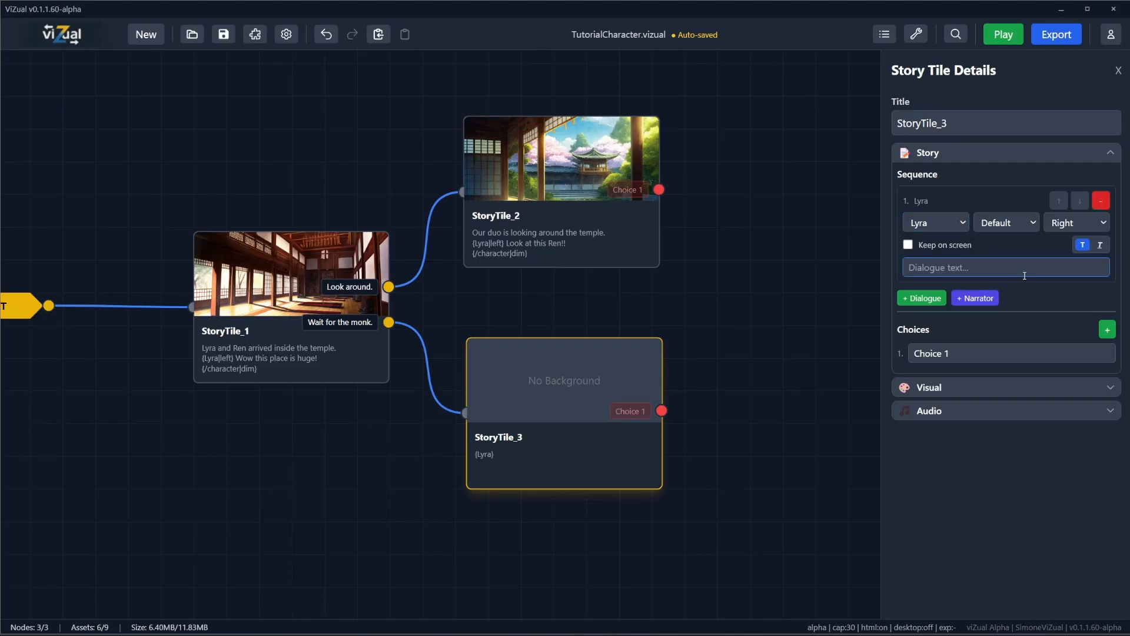
type("I wonder w")
type("here he is?")
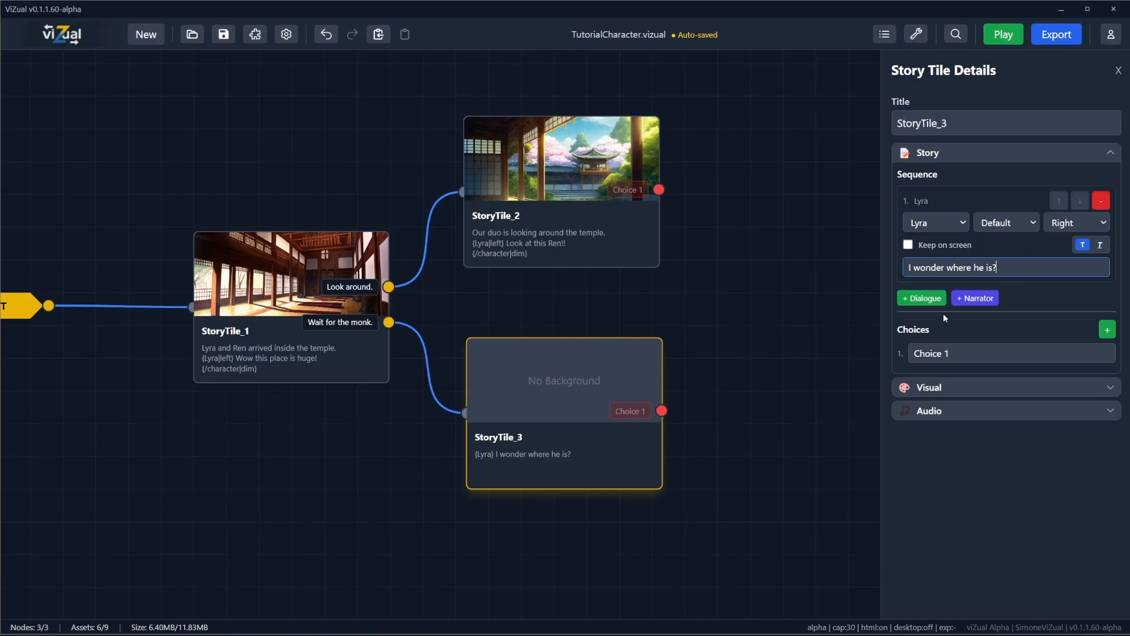
Step: Add a narrator row after Lyra's line in StoryTile_3 with the text "They waited for over 2 hours."
left_click(963, 299)
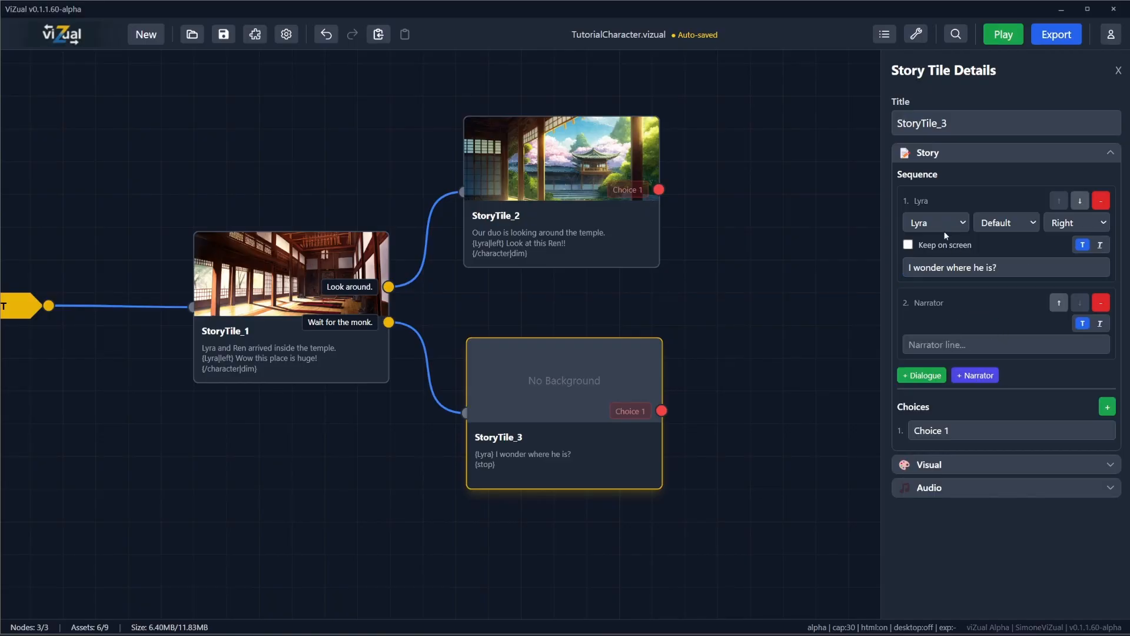
left_click(959, 346)
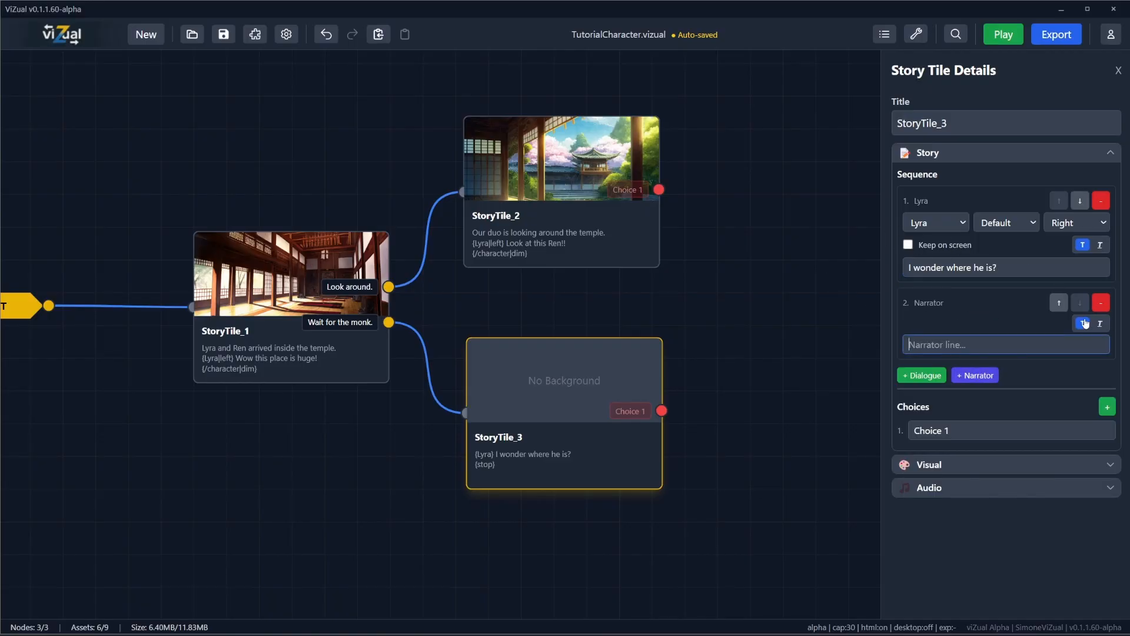
type("They waited for over")
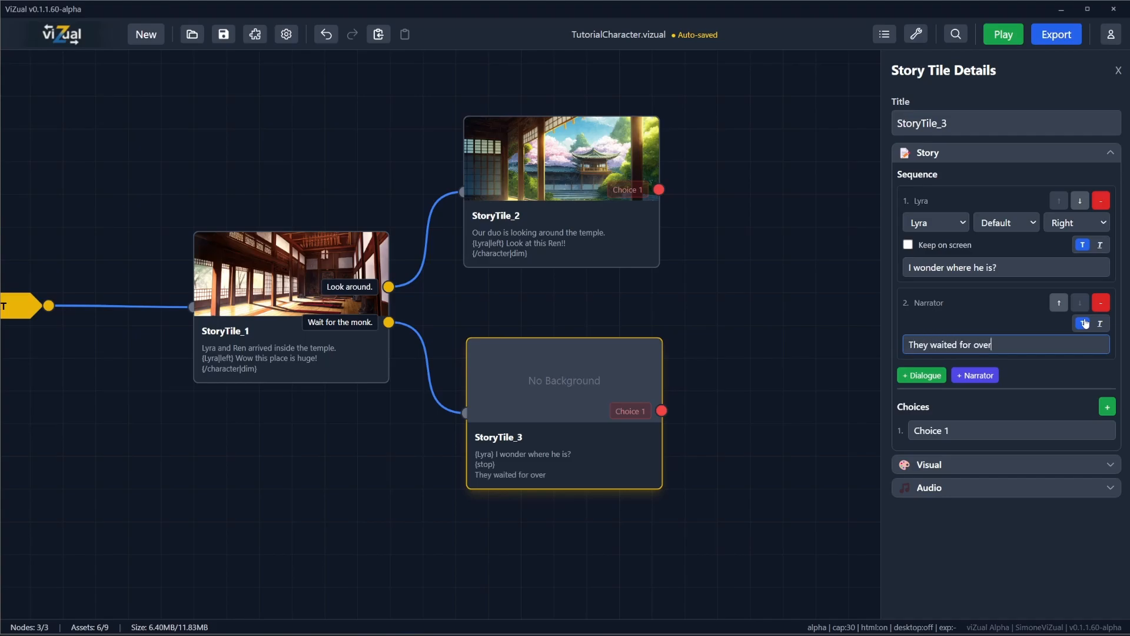
type(" 2 hours.")
Step: Add a dialogue row for Ren to StoryTile_3 with the text "Let's move out of here."
left_click(922, 375)
left_click(936, 401)
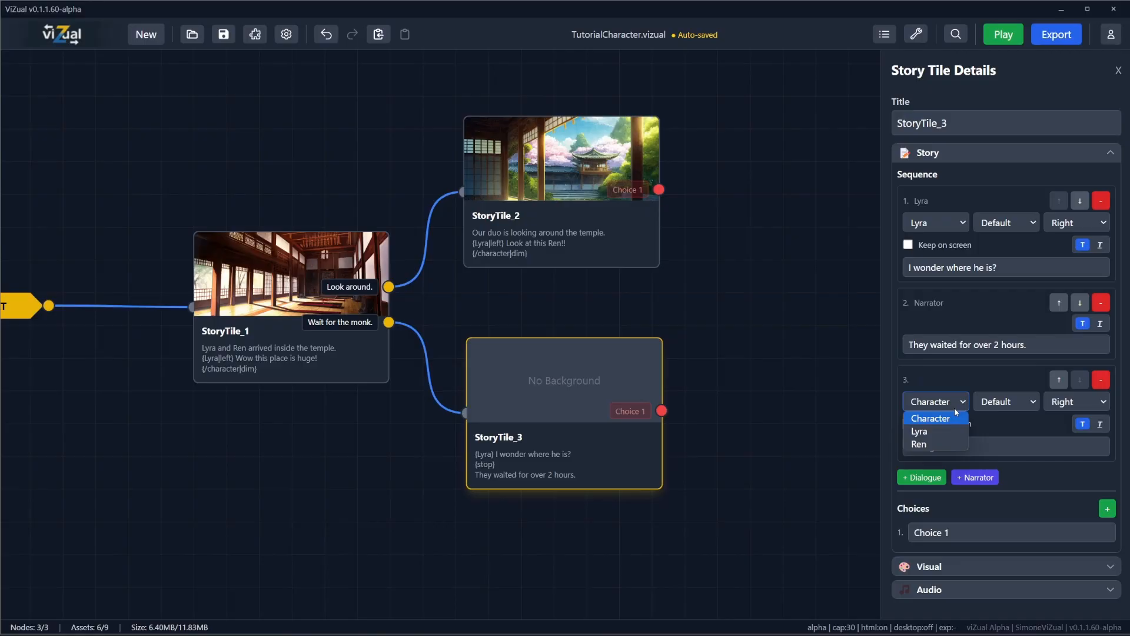
left_click(919, 444)
type("Let's")
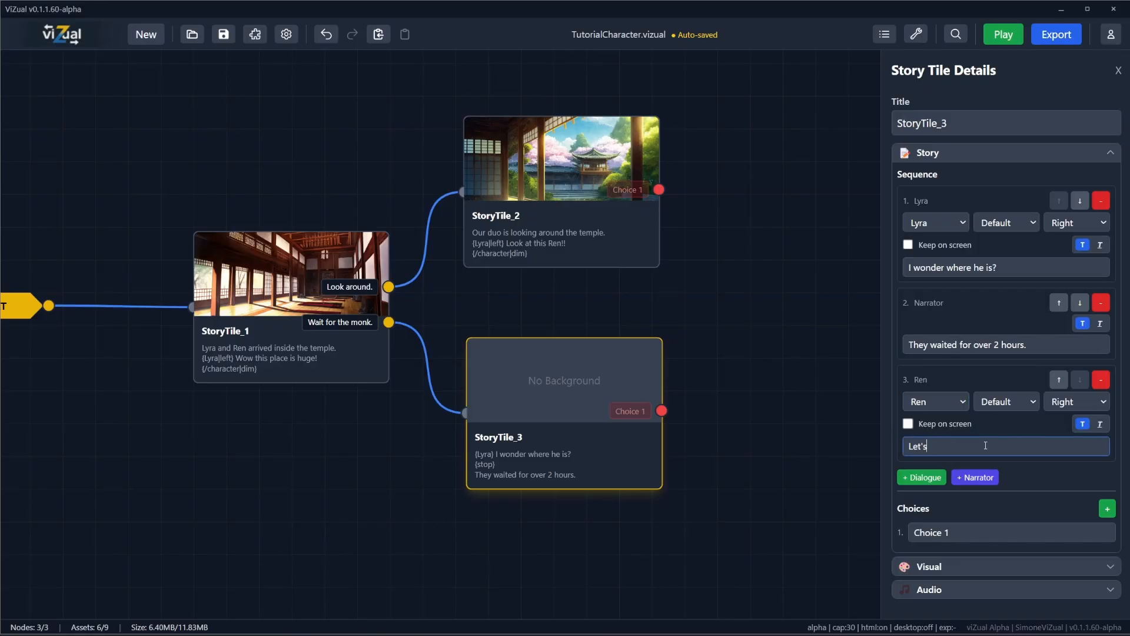
type(" move out of here.")
Step: Set Lyra's position in StoryTile_3 to Left and save the project
left_click(1058, 225)
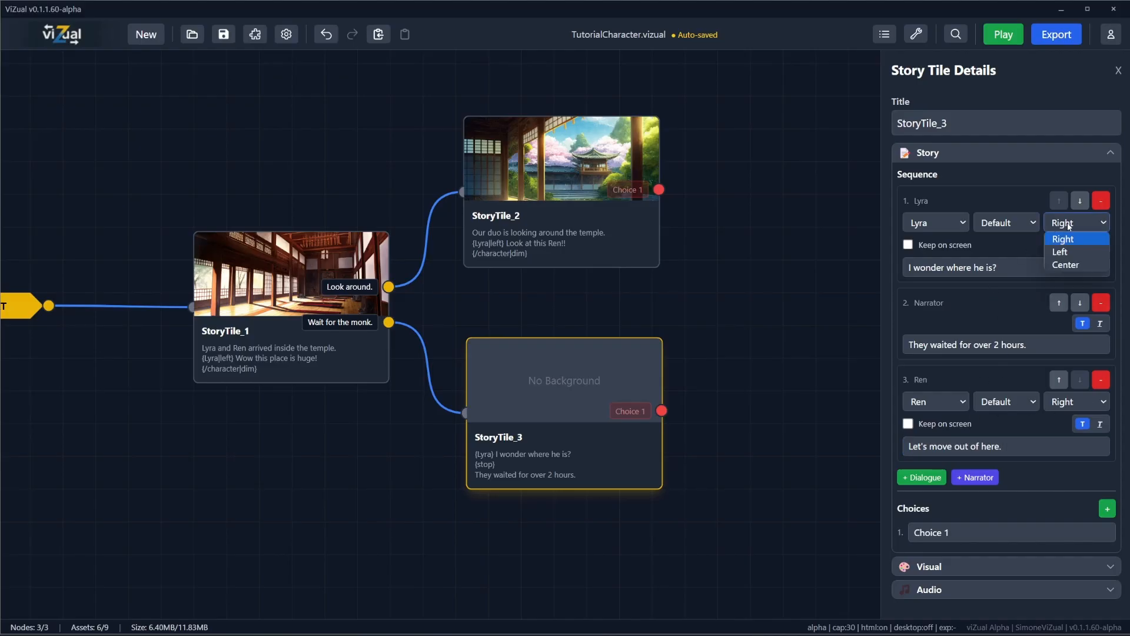
left_click(1074, 251)
left_click(224, 34)
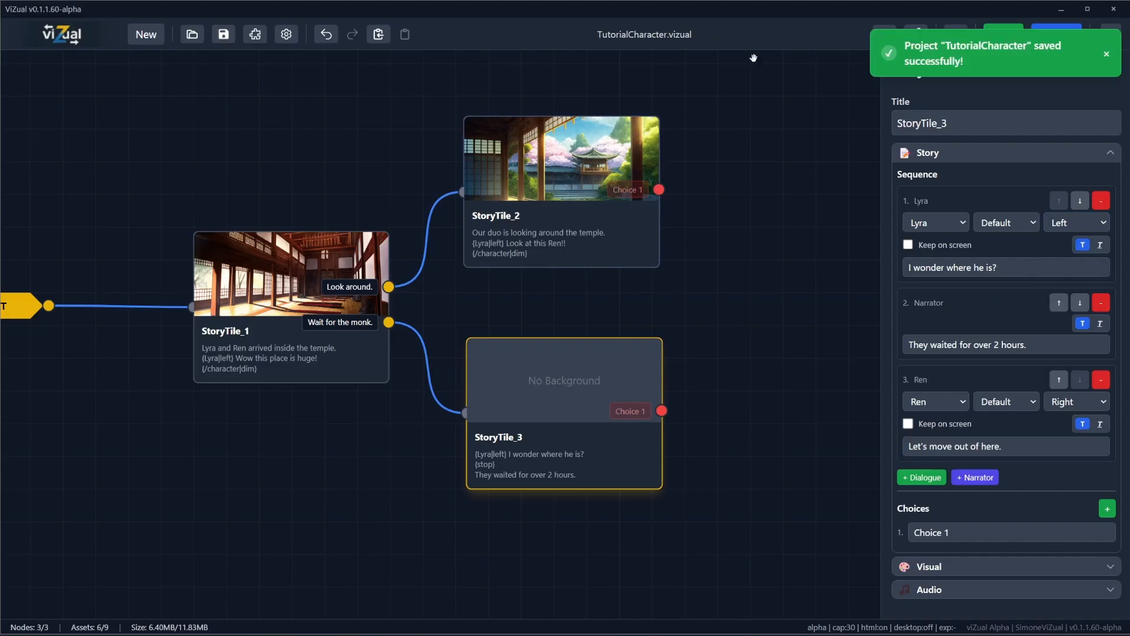
Step: Give Ren the shy expression for his StoryTile_3 line and save the project
left_click(1018, 402)
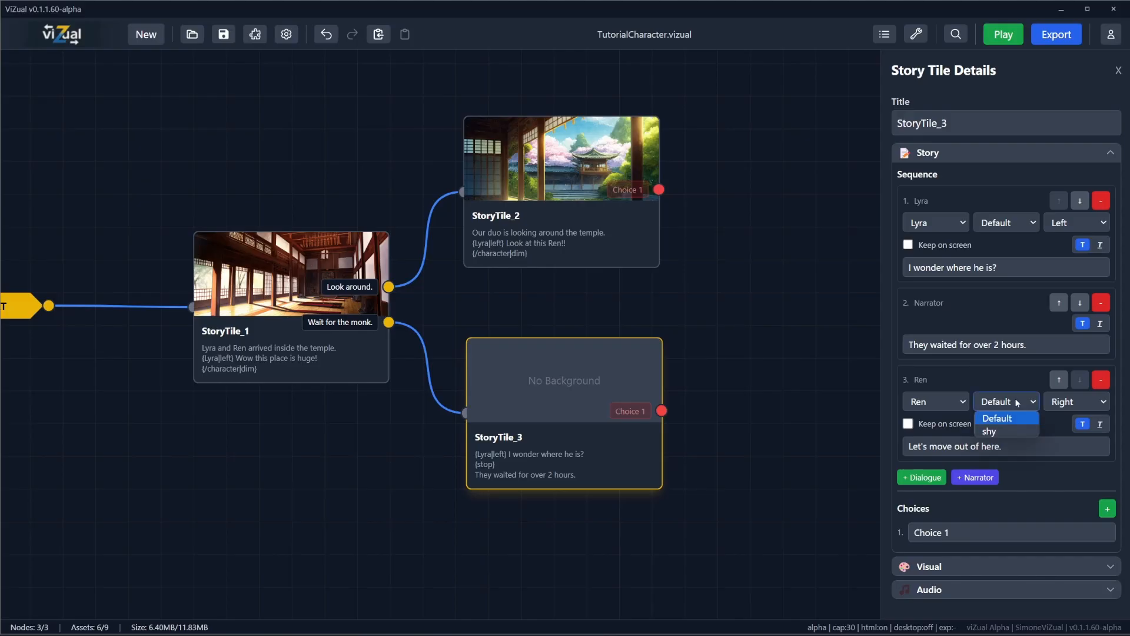
left_click(1012, 431)
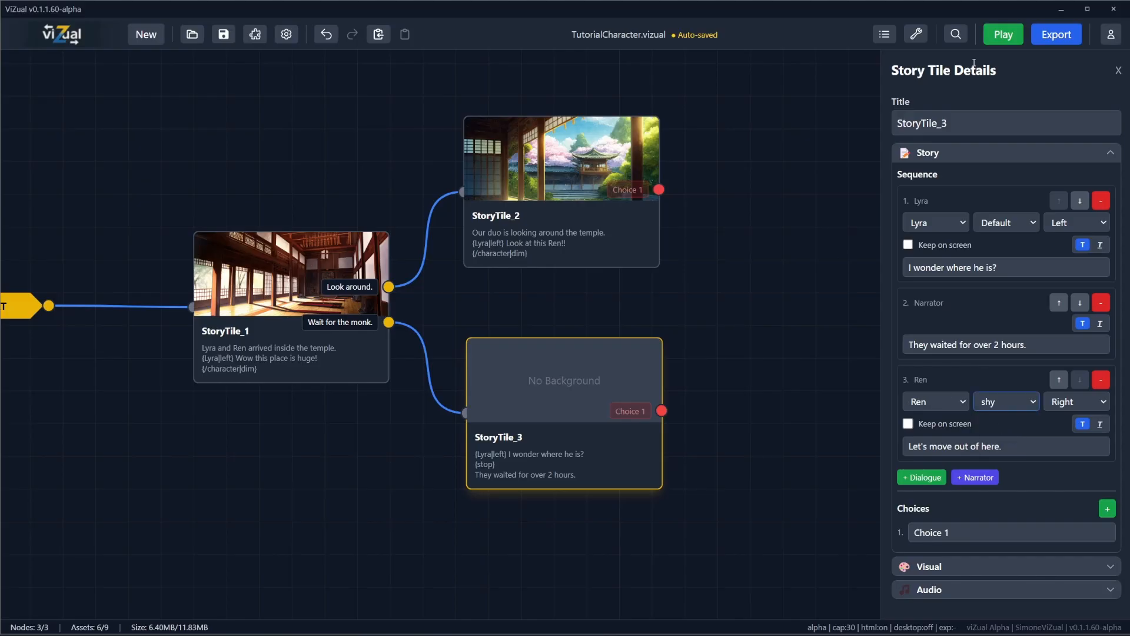
left_click(223, 34)
Step: Play the story from the start, choose "Look around." and advance through the StoryTile_2 dialogue to Ren's line
left_click(1003, 34)
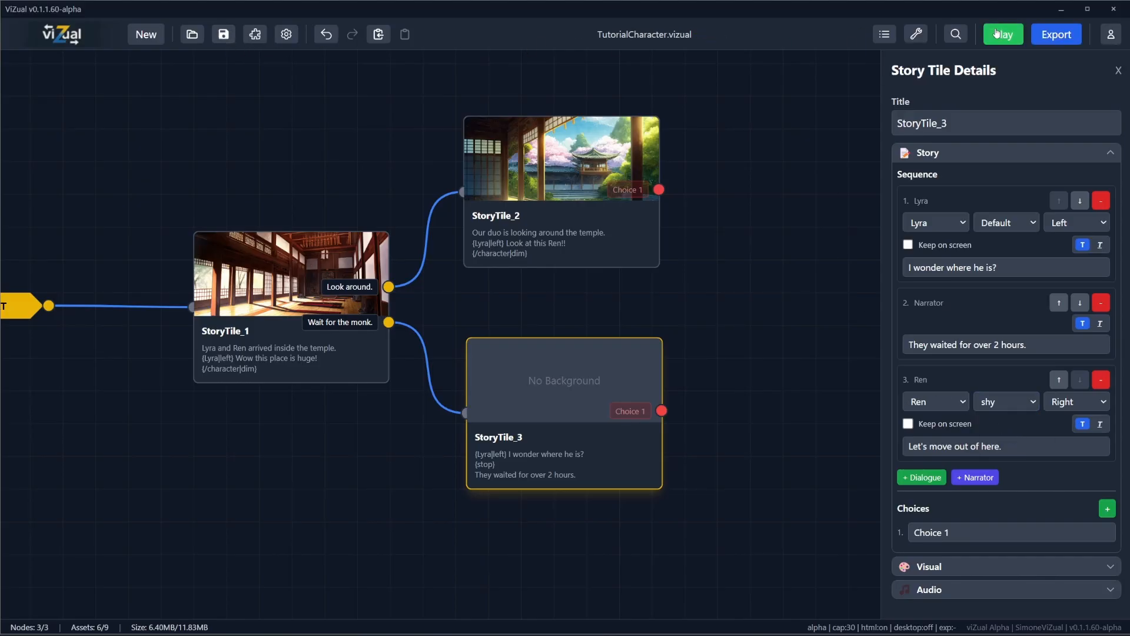
left_click(804, 298)
left_click_drag(815, 132, 635, 102)
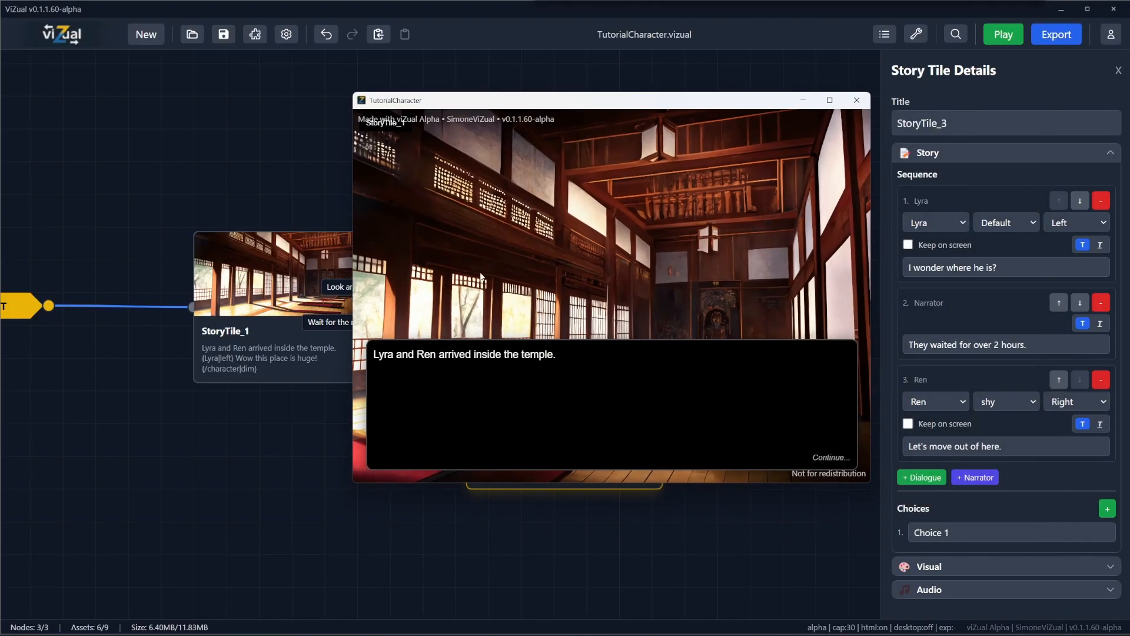
left_click(560, 389)
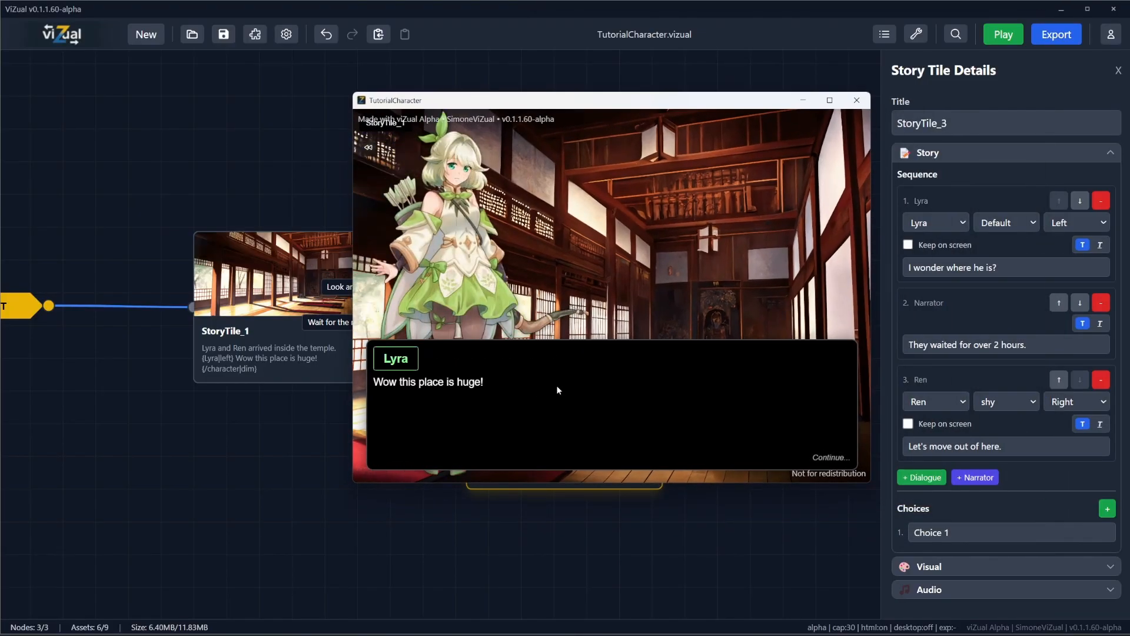
left_click(558, 389)
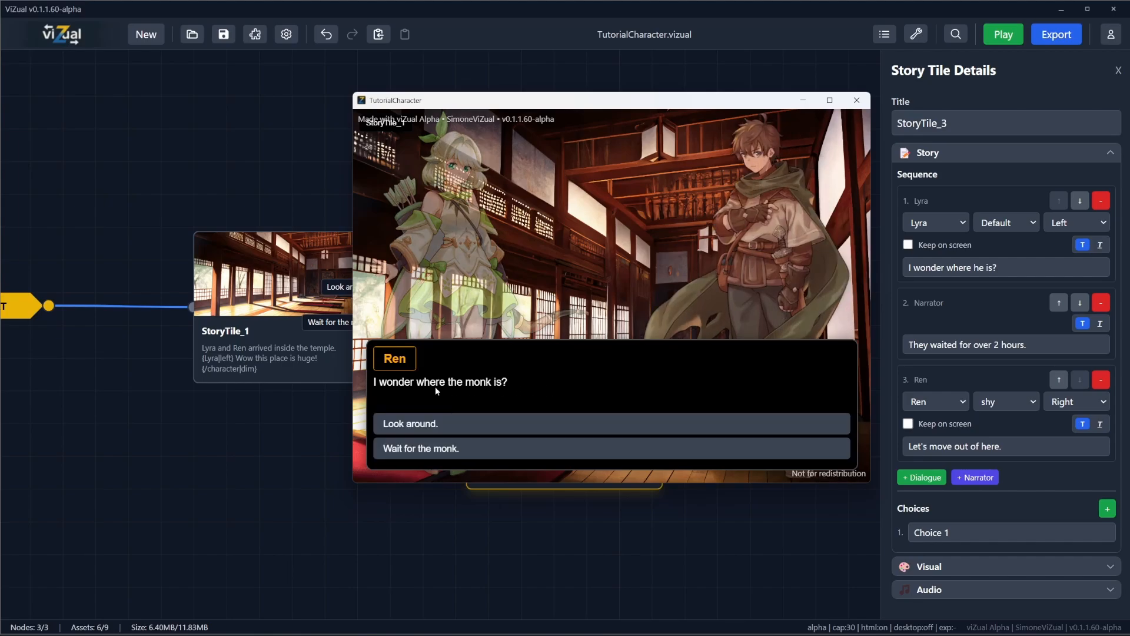
left_click(433, 425)
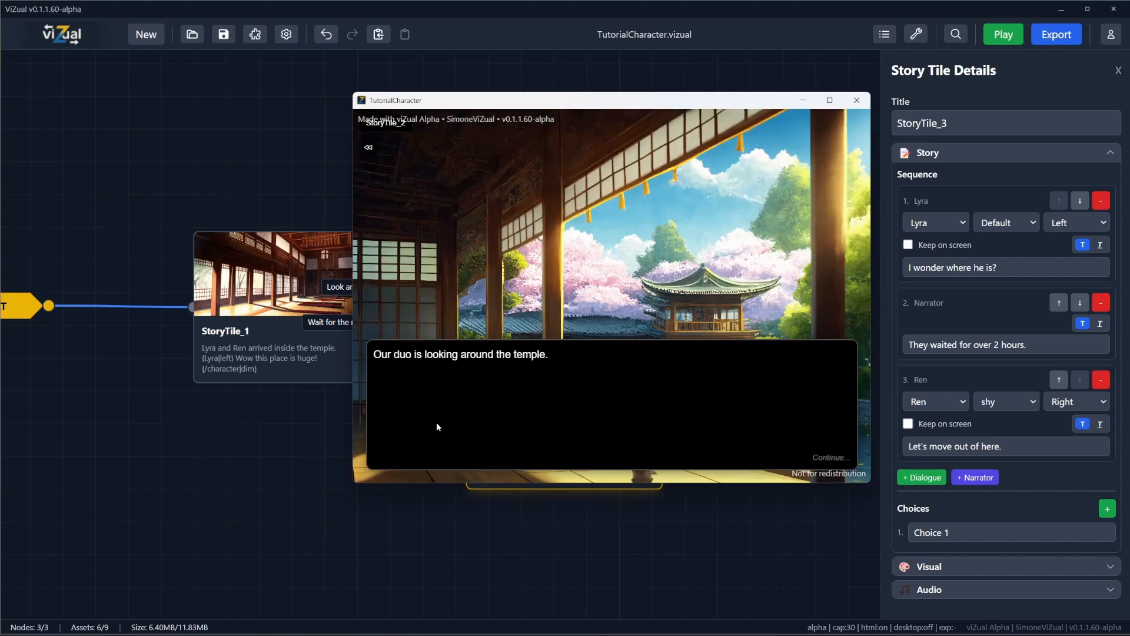
left_click(511, 387)
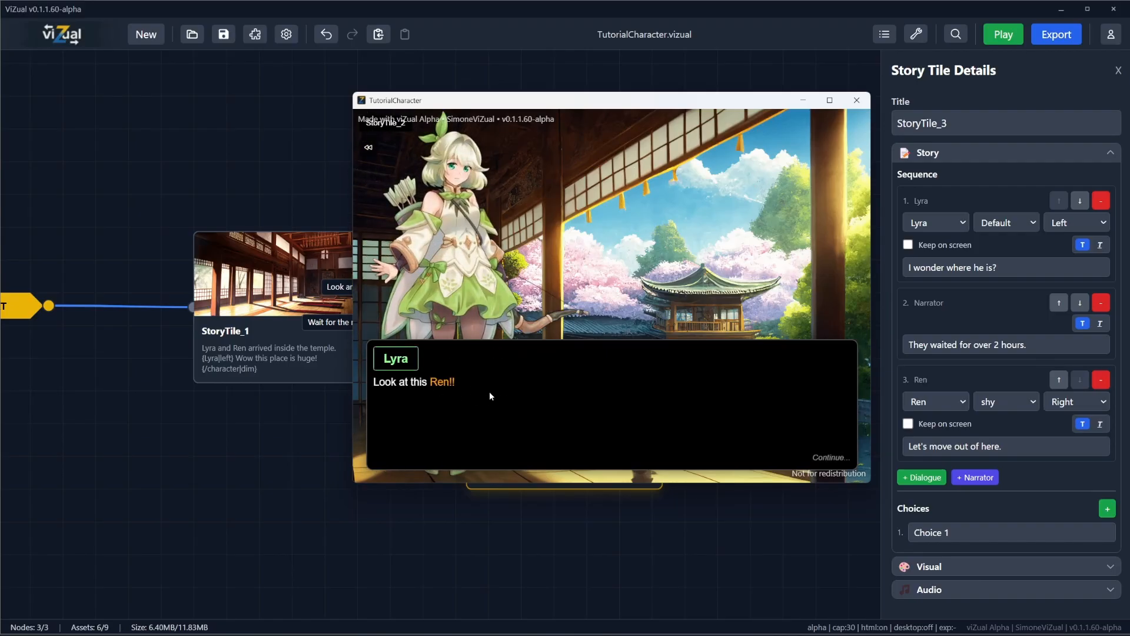
left_click(624, 387)
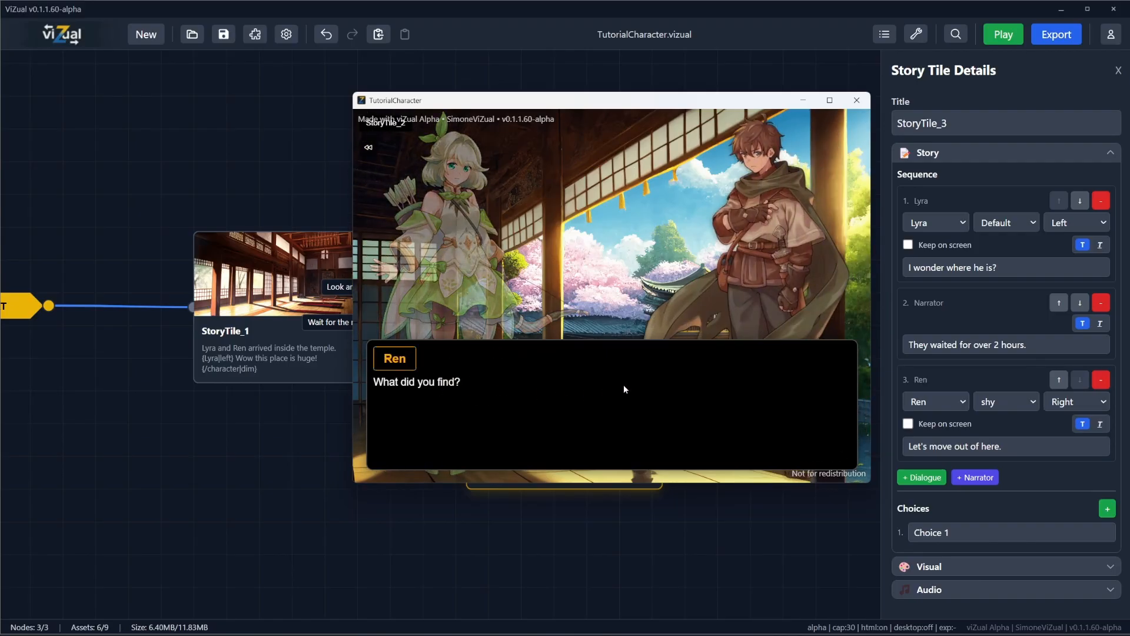
Step: Rewind the preview to StoryTile_1 and replay its lines up to the choices, stepping back once along the way
left_click(368, 147)
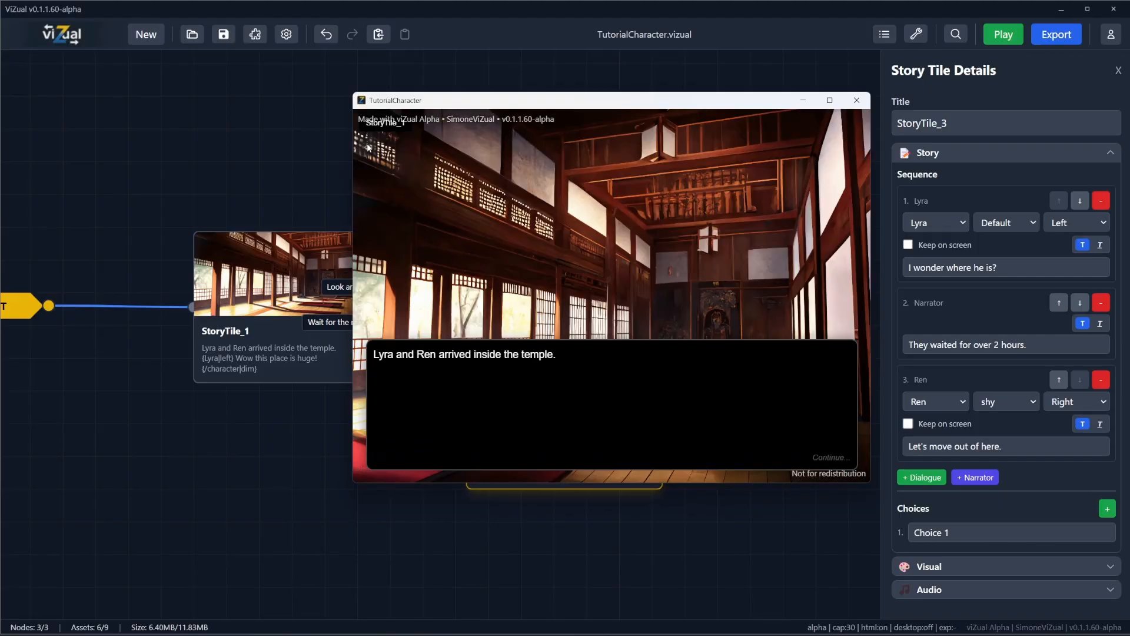
left_click(649, 406)
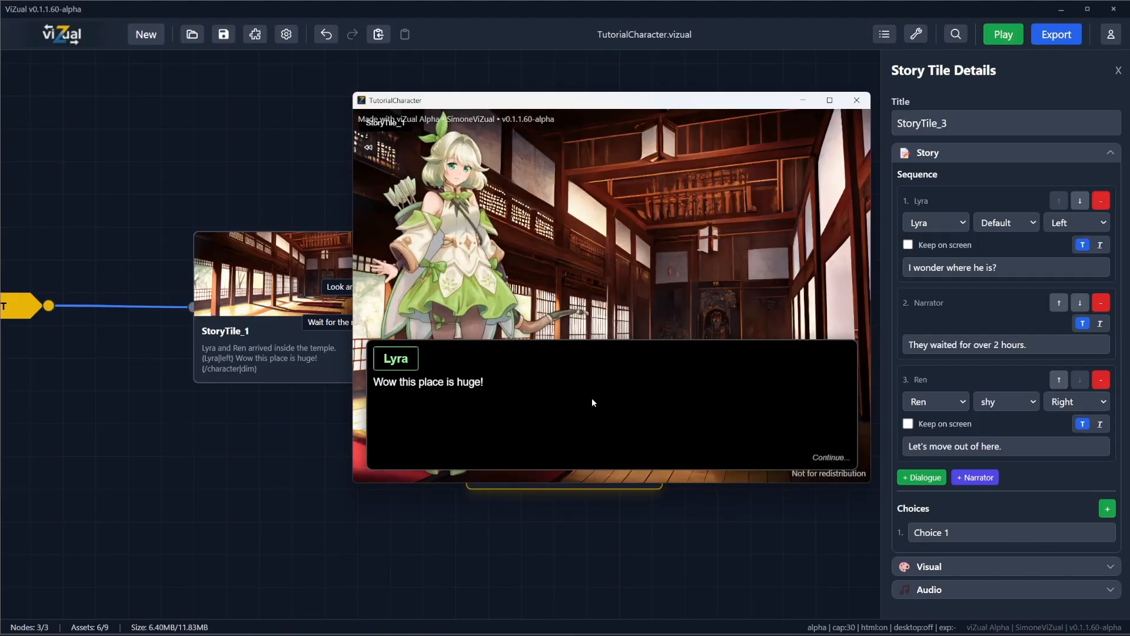
left_click(524, 392)
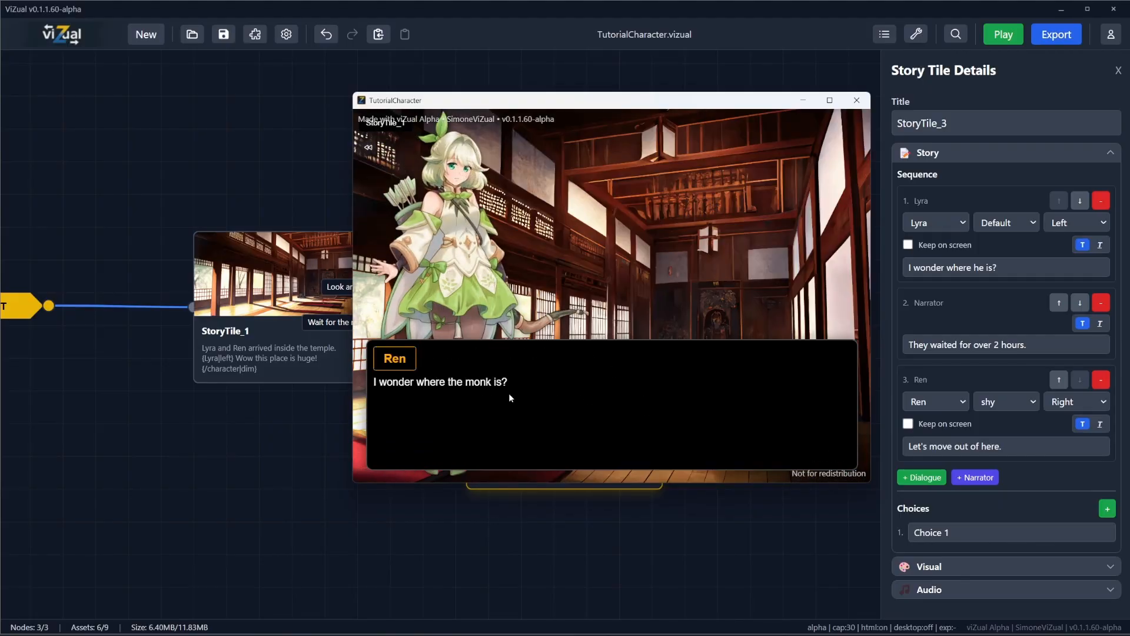
left_click(368, 148)
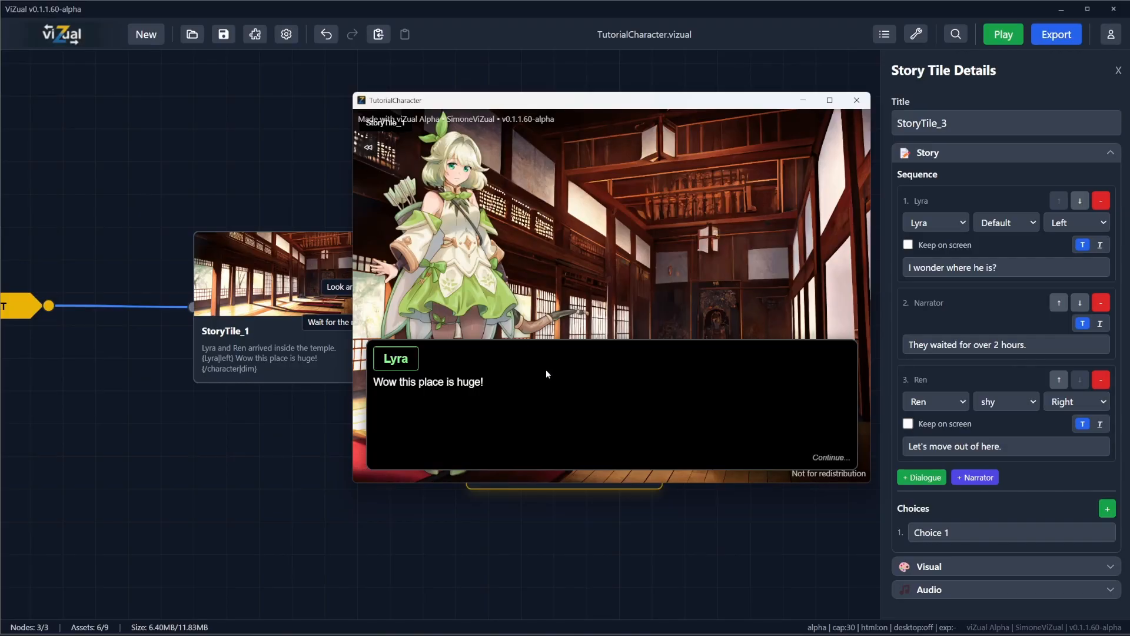
left_click(581, 377)
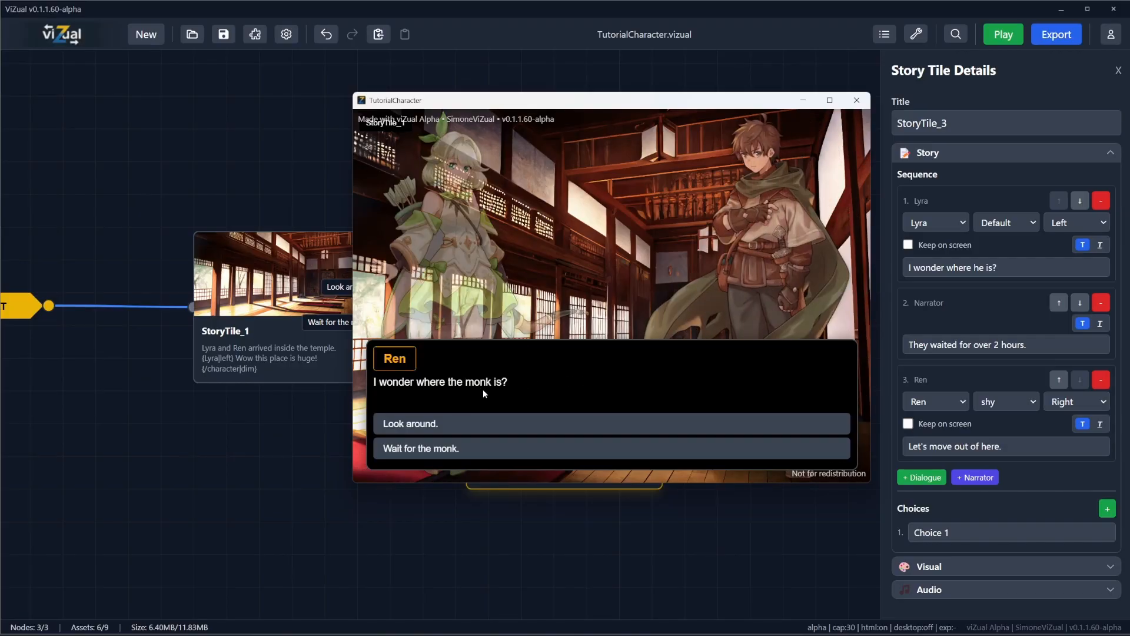
Step: Choose "Wait for the monk.", play through the StoryTile_3 lines to the end and close the preview
left_click(442, 452)
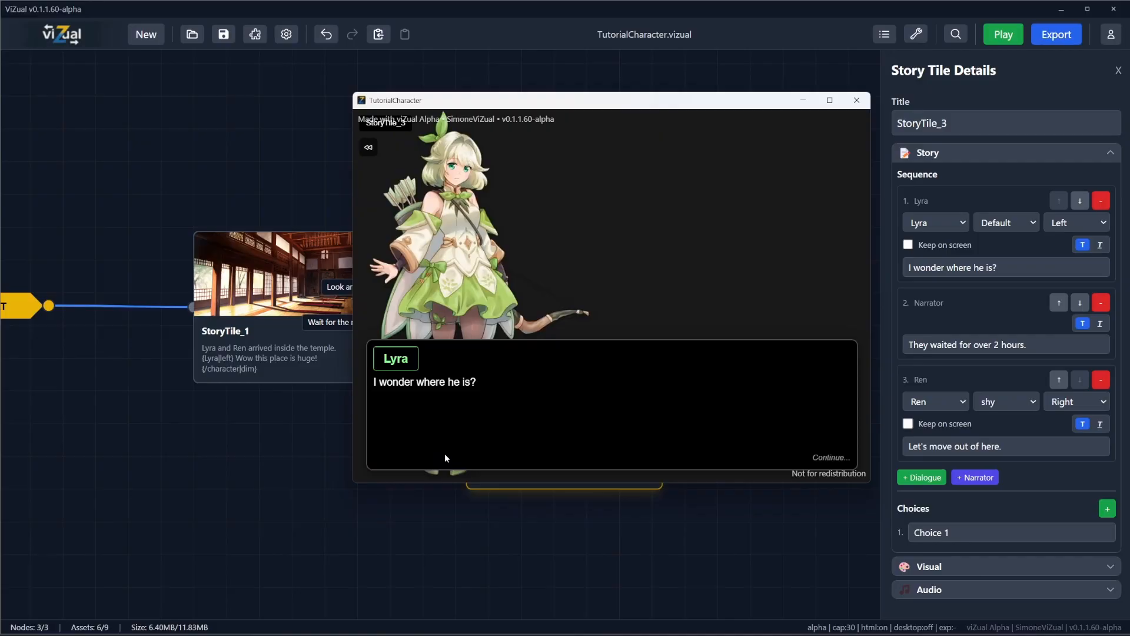
left_click(514, 378)
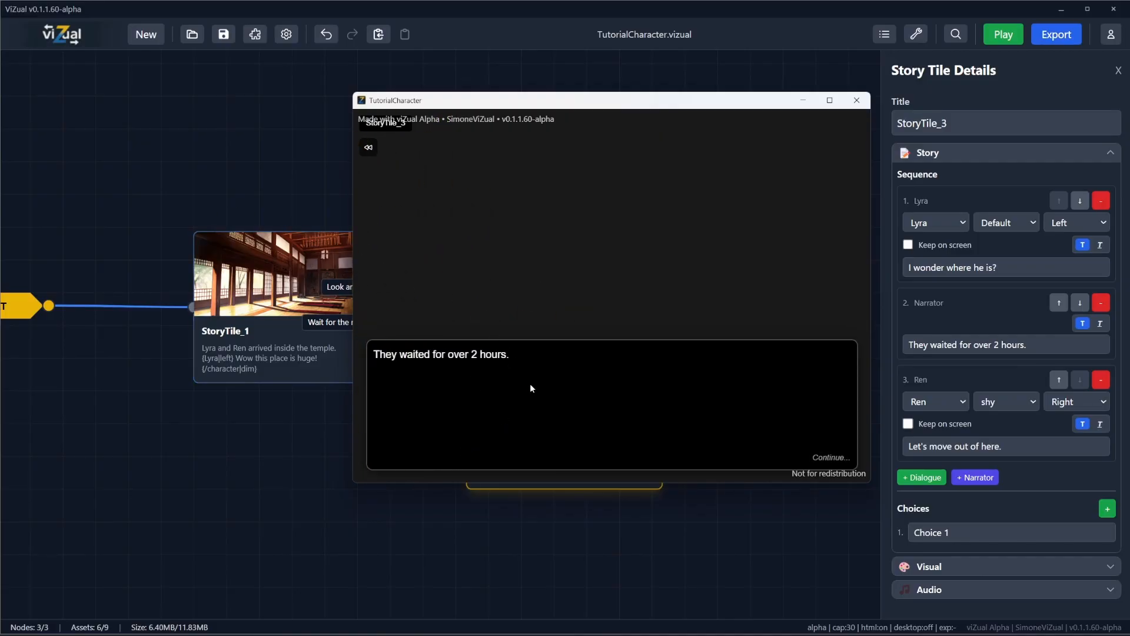
left_click(671, 415)
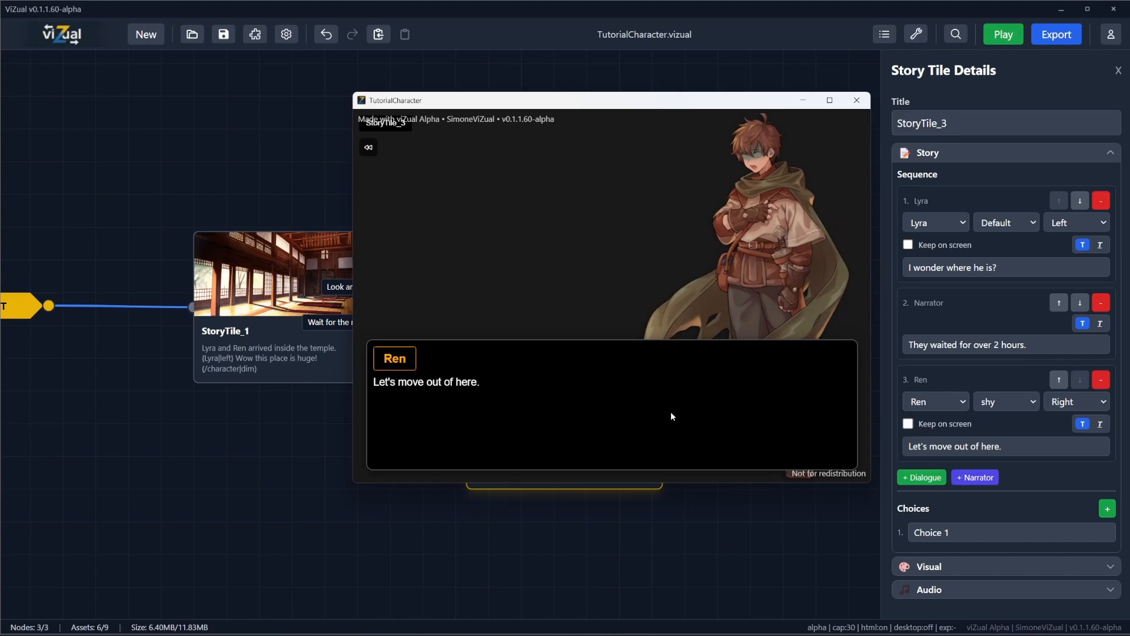
left_click(672, 415)
left_click(857, 100)
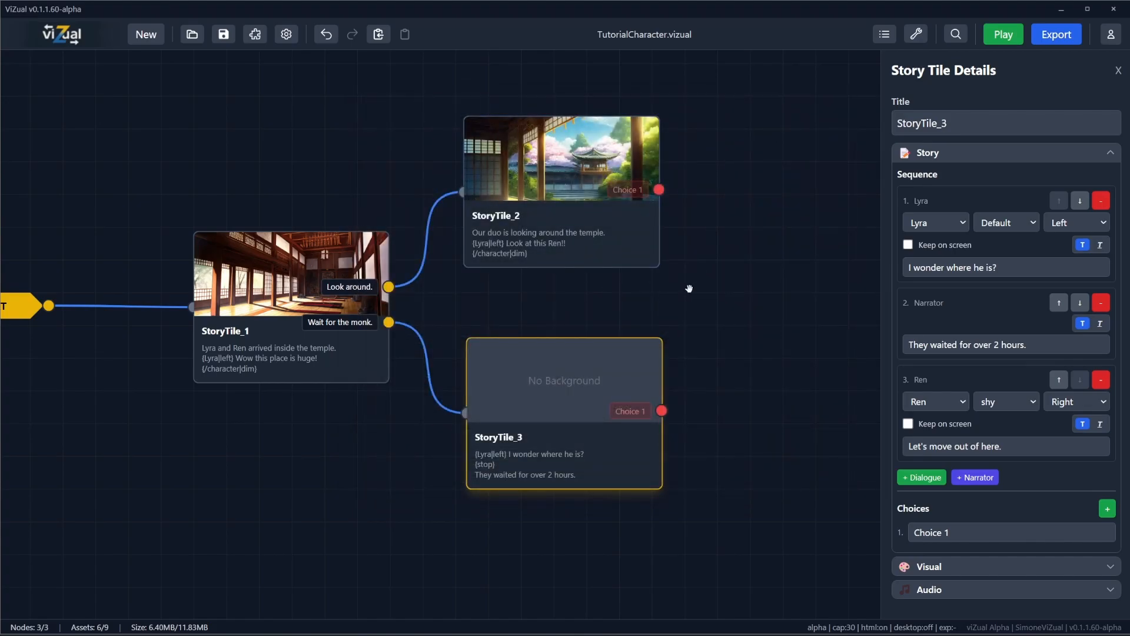
Step: Move the narrator row above Lyra's line in StoryTile_3 and back below it
left_click_drag(689, 289, 532, 289)
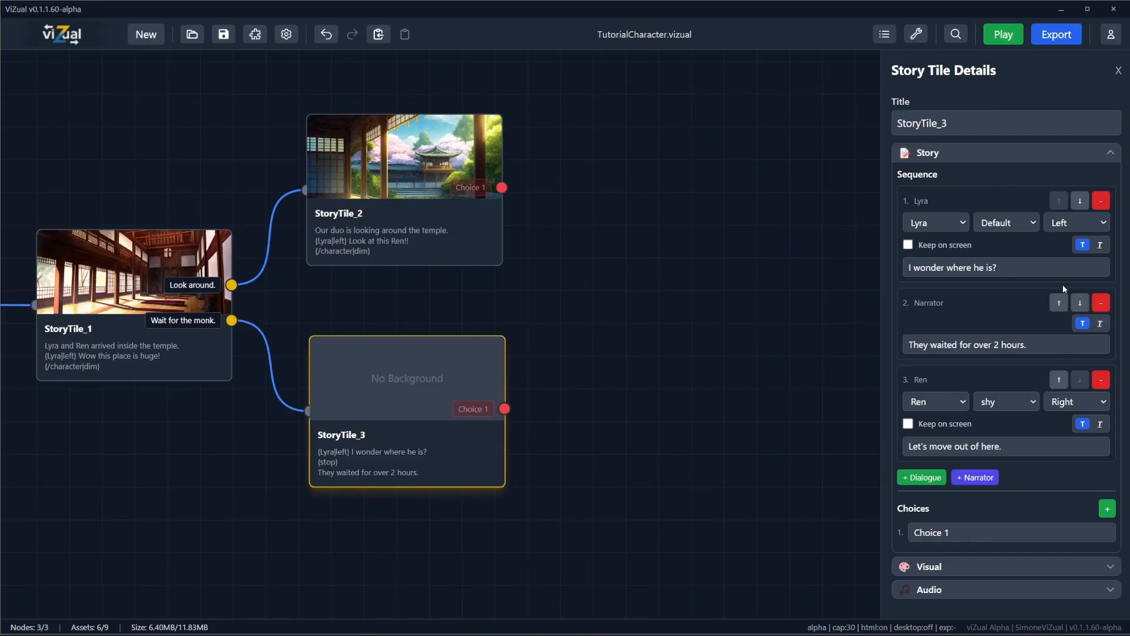
left_click(1058, 303)
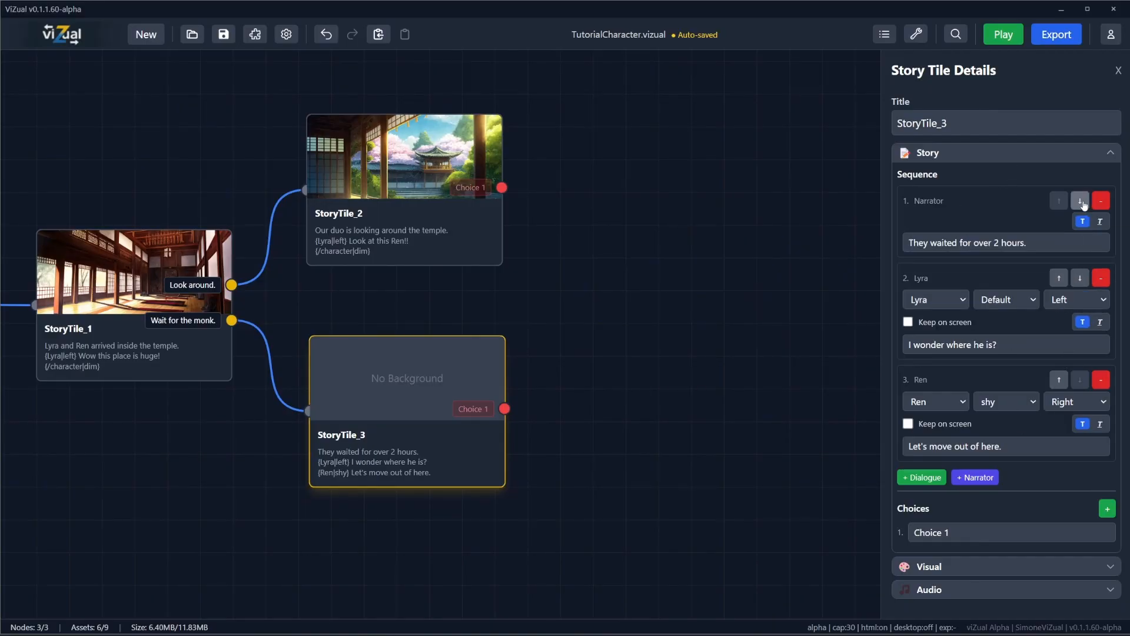
left_click(1080, 202)
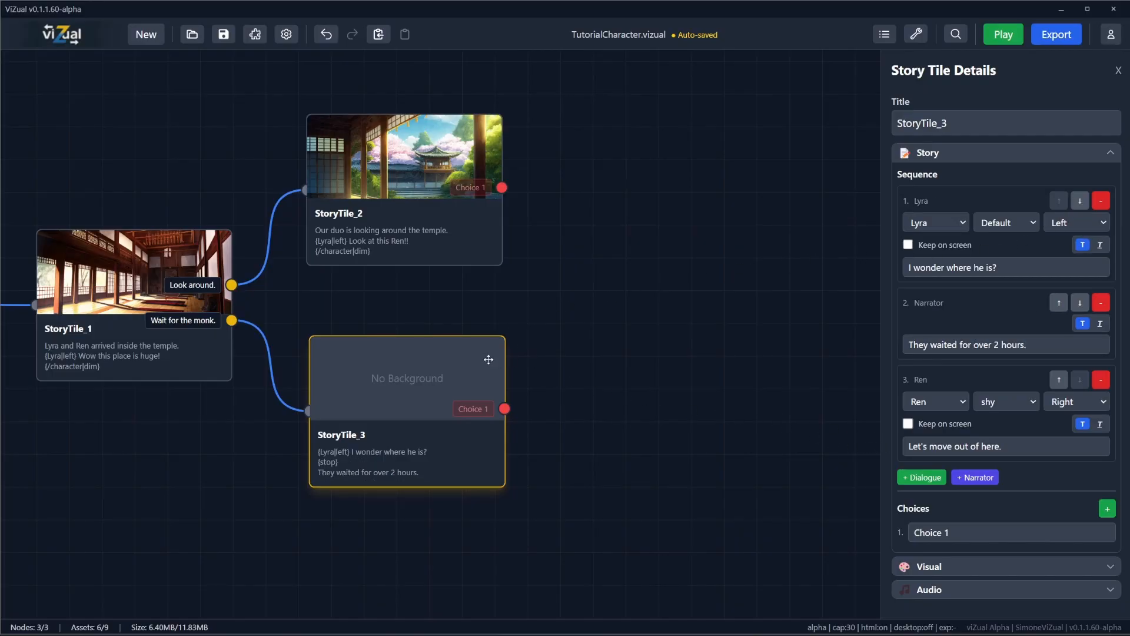
left_click_drag(277, 326, 514, 323)
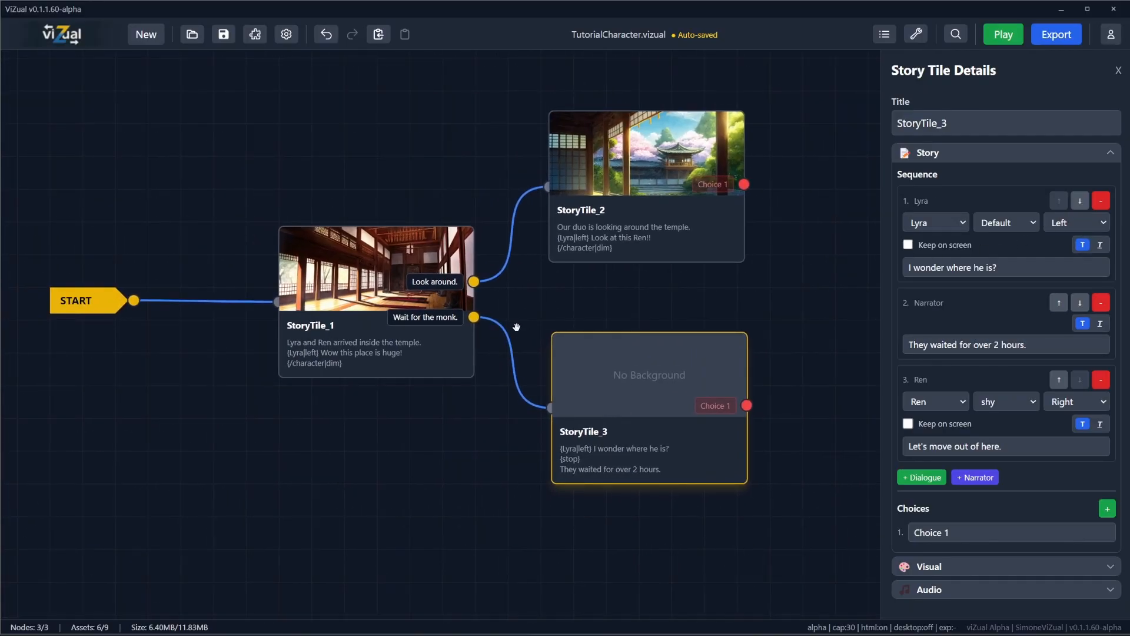